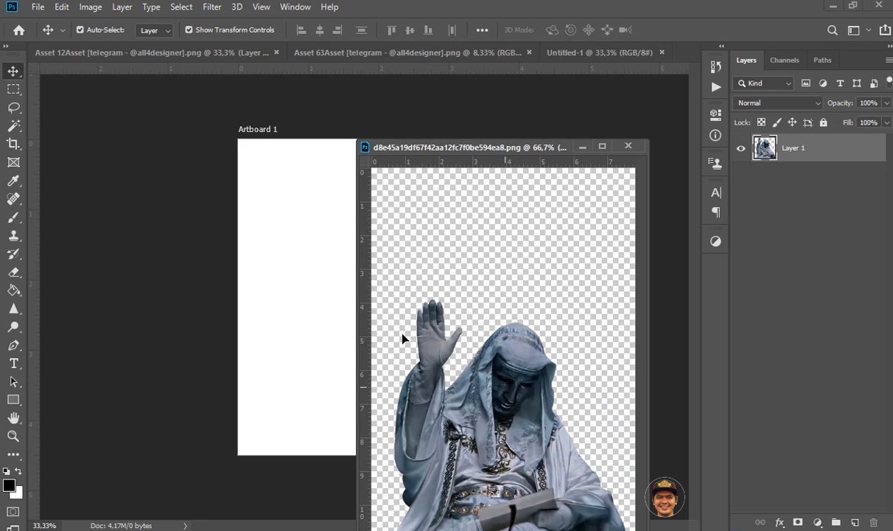
Step: Copy the statue cutout into the blank artboard document and convert its layer to a smart object
click(643, 152)
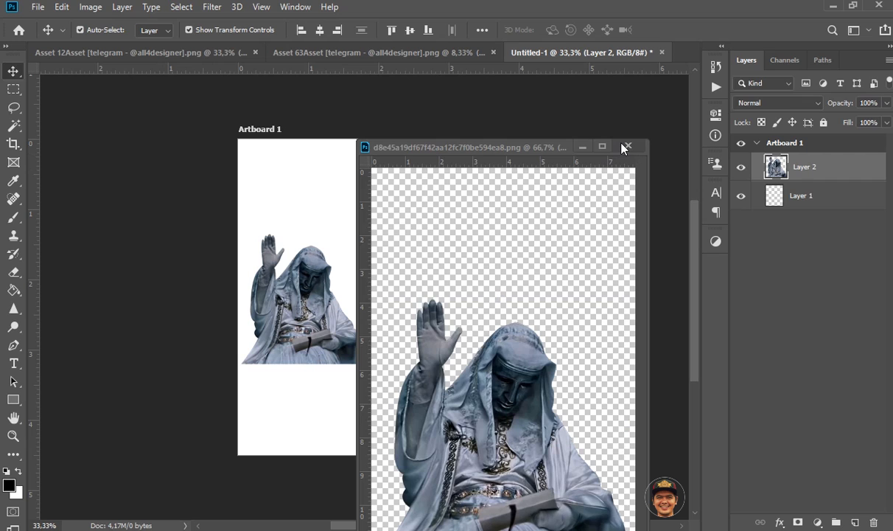
click(626, 146)
right_click(824, 169)
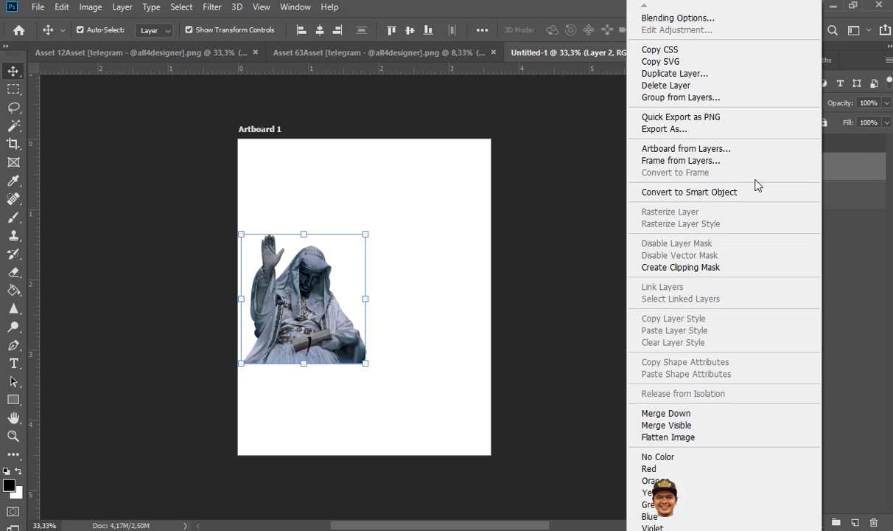
click(733, 193)
Step: Scale the statue to about 201% so it spans the artboard's width and align its base with the lower edge
drag(408, 217, 438, 204)
drag(306, 319, 366, 359)
drag(473, 223, 489, 208)
drag(379, 363, 380, 350)
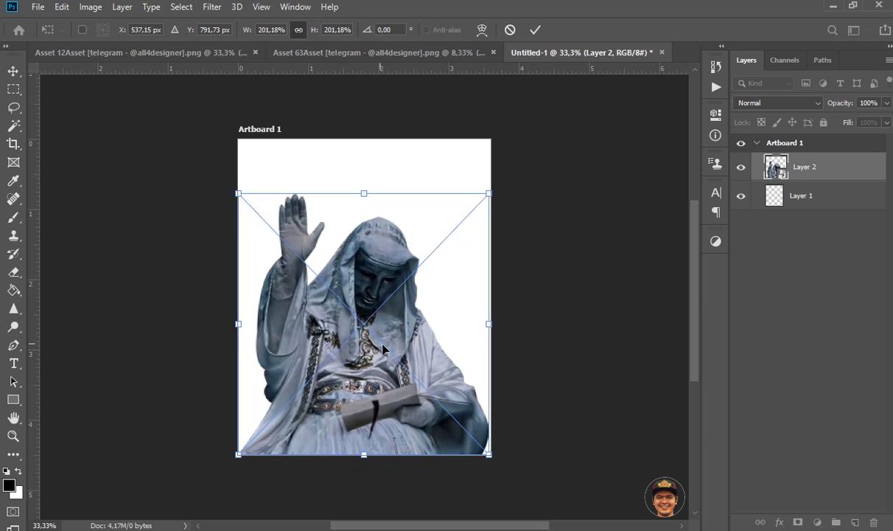
key(Return)
key(Down)
key(Down)
key(Down)
key(Down)
key(Down)
key(Down)
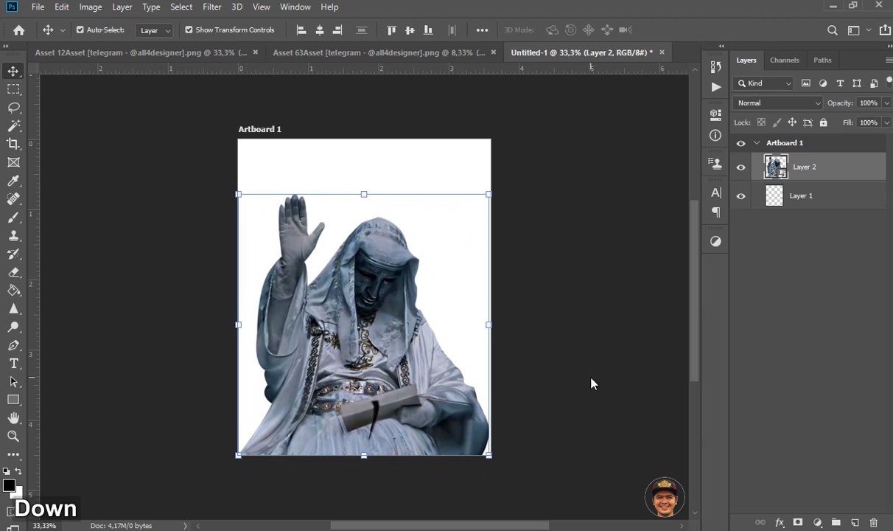
Step: Draw a rectangle about 1116 by 438 px across the upper part of the artboard, behind the statue
click(751, 260)
click(813, 195)
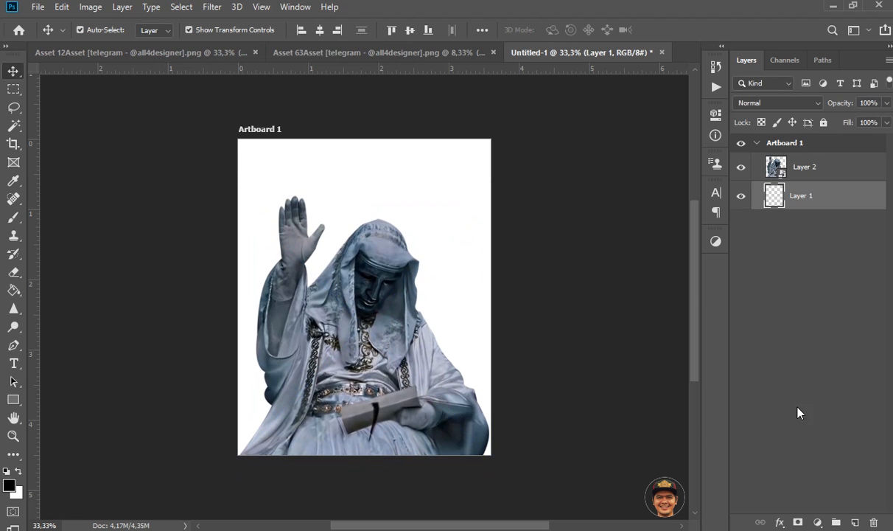
click(13, 398)
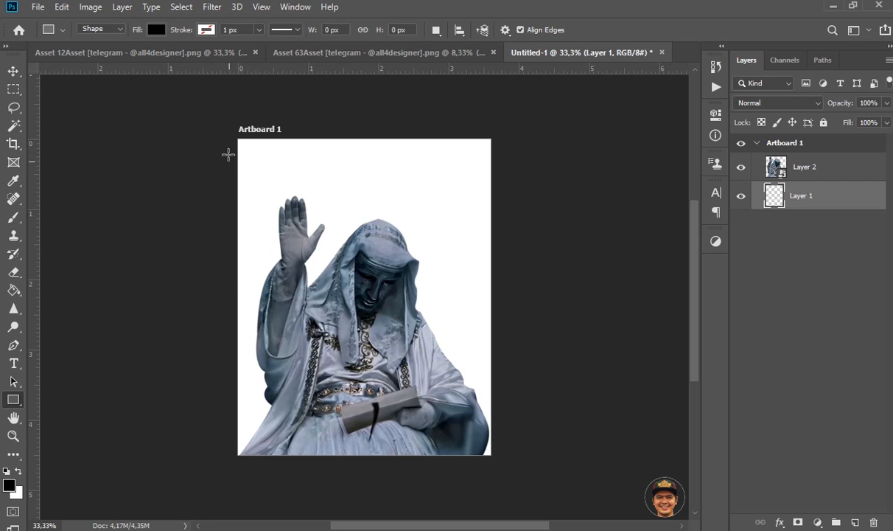
drag(236, 137, 495, 237)
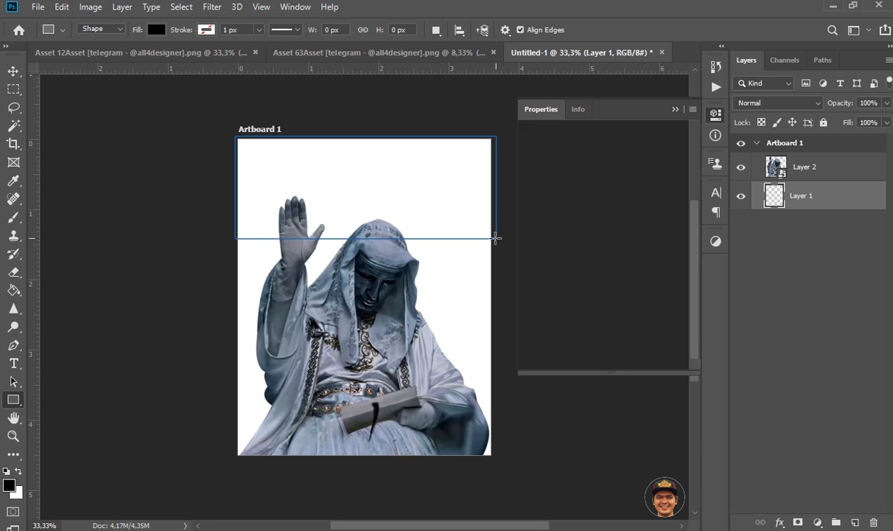
Step: Set the rectangle's fill to a dark red, a70000
click(533, 198)
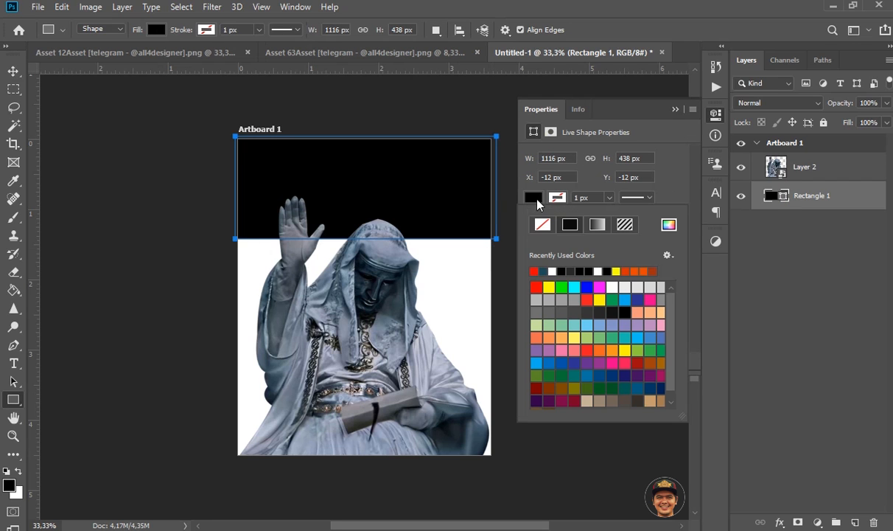
click(535, 269)
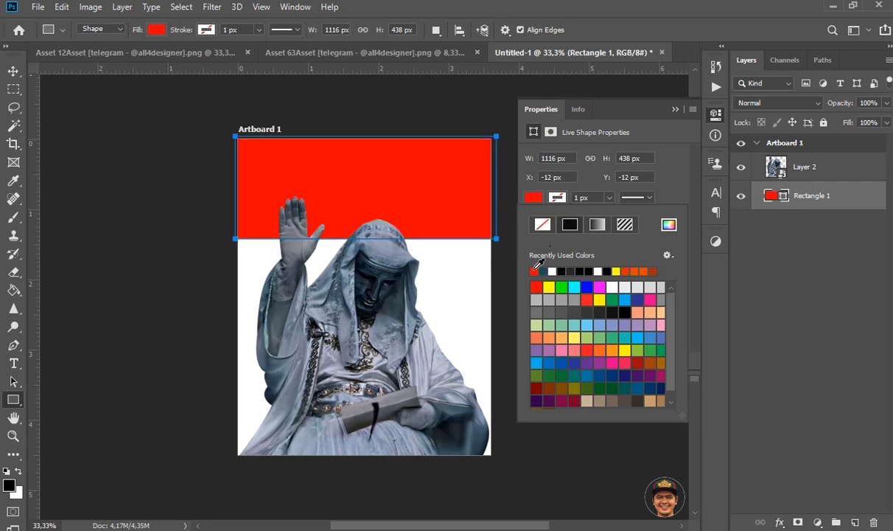
click(670, 227)
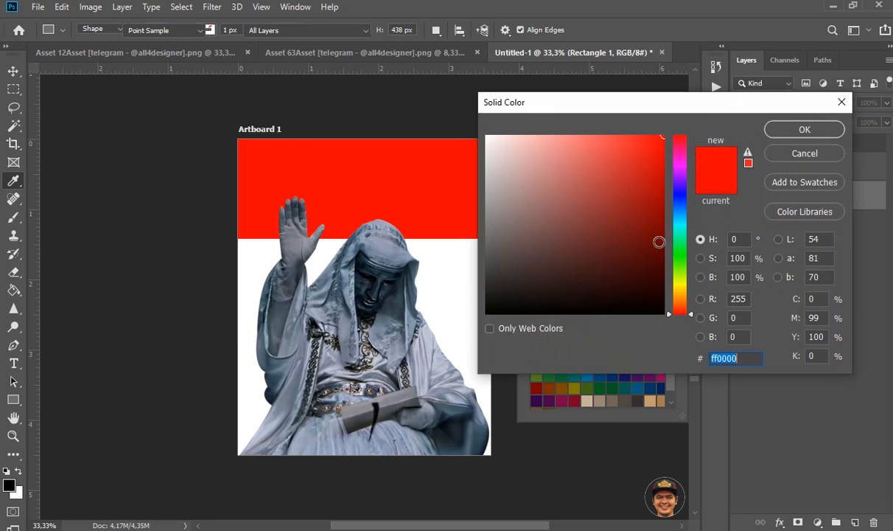
click(664, 219)
click(666, 210)
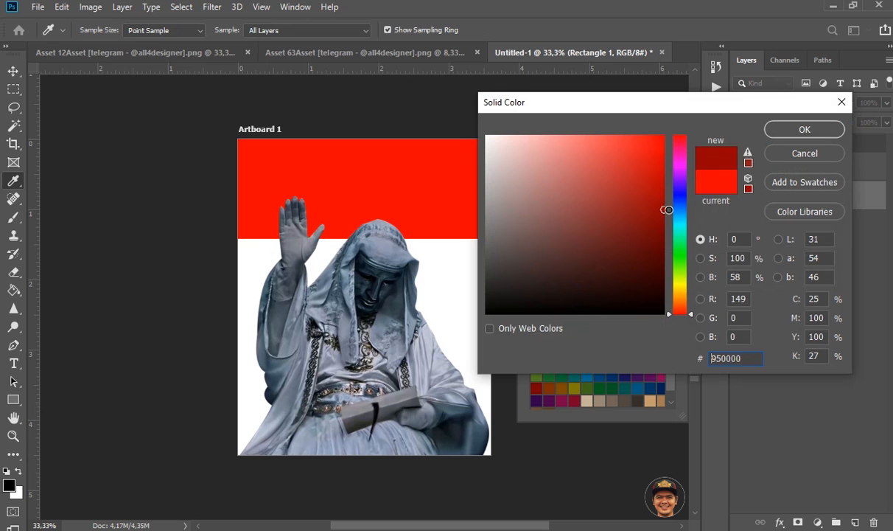
click(791, 131)
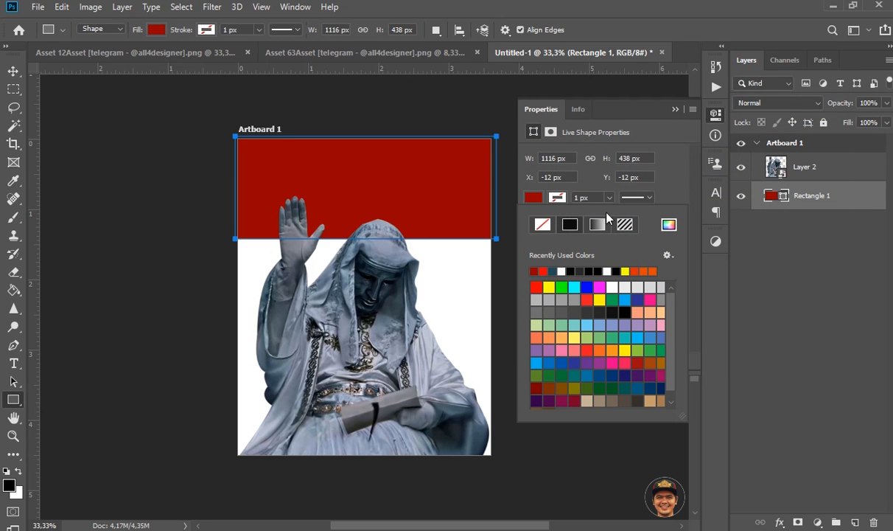
click(669, 224)
drag(660, 206, 677, 198)
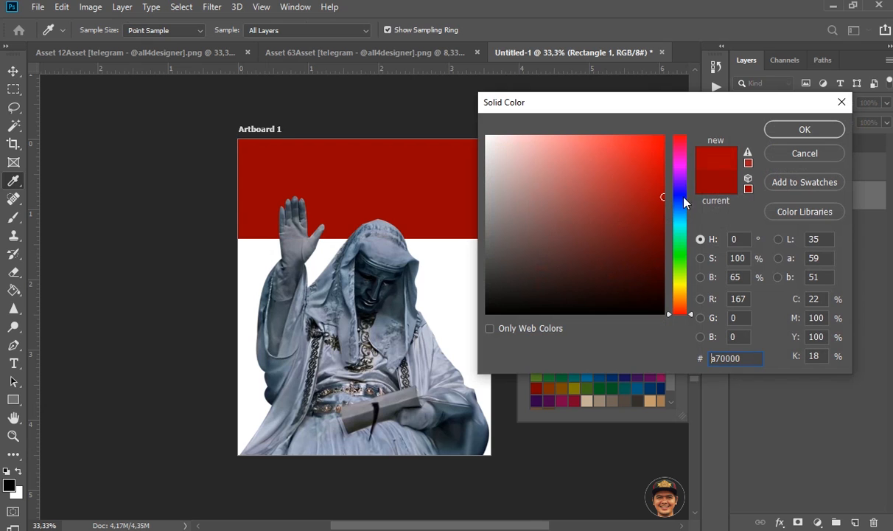
click(793, 131)
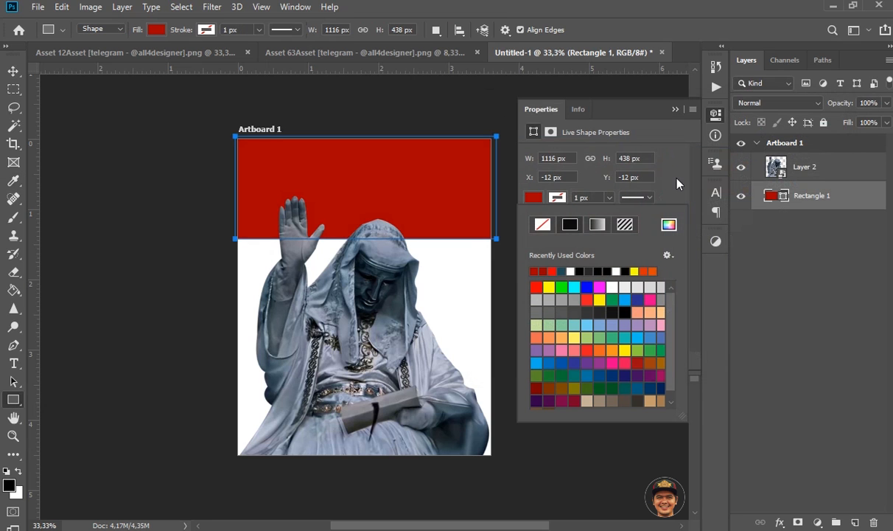
click(672, 121)
click(676, 109)
click(14, 71)
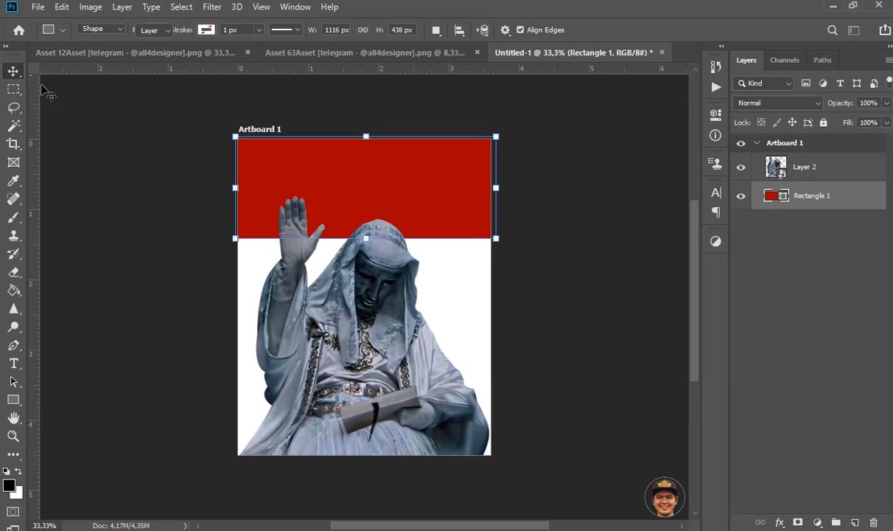
Step: Add a 111111 solid colour fill layer and place it below the red rectangle as the background
click(826, 227)
click(818, 212)
click(818, 509)
click(819, 522)
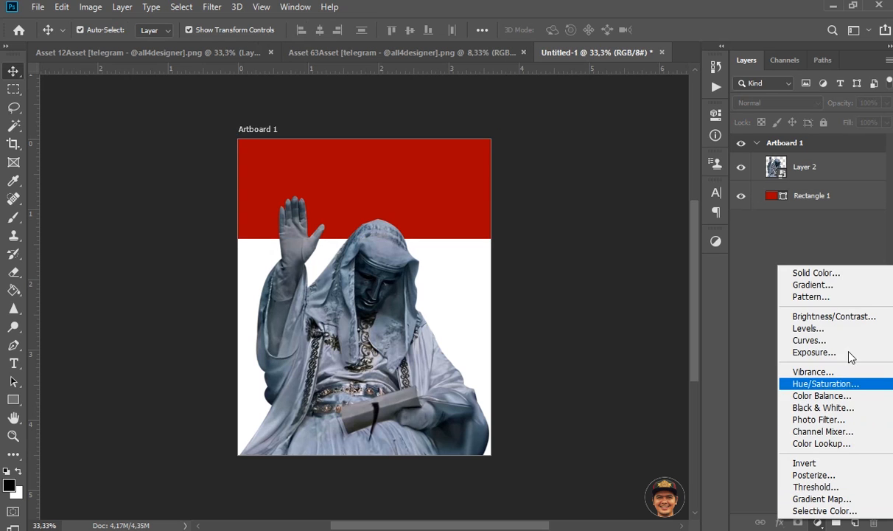
click(836, 274)
drag(526, 269, 474, 302)
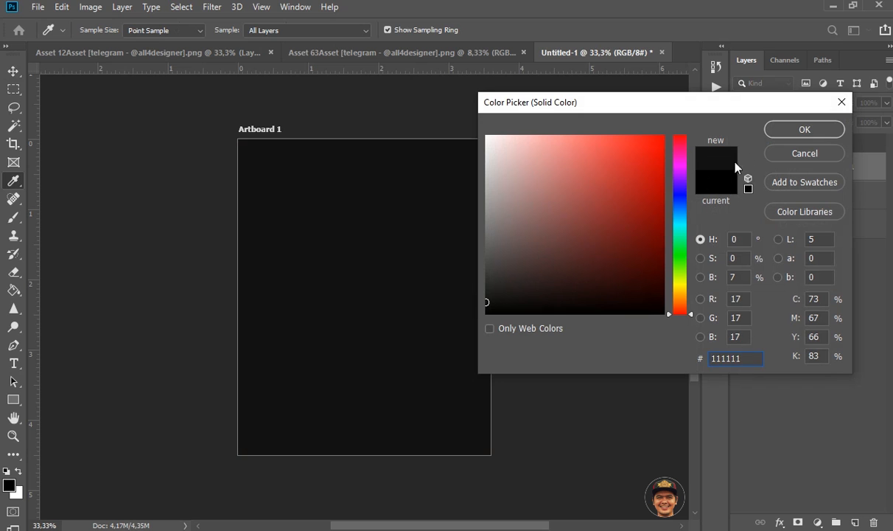
click(805, 129)
drag(798, 163, 825, 237)
click(470, 215)
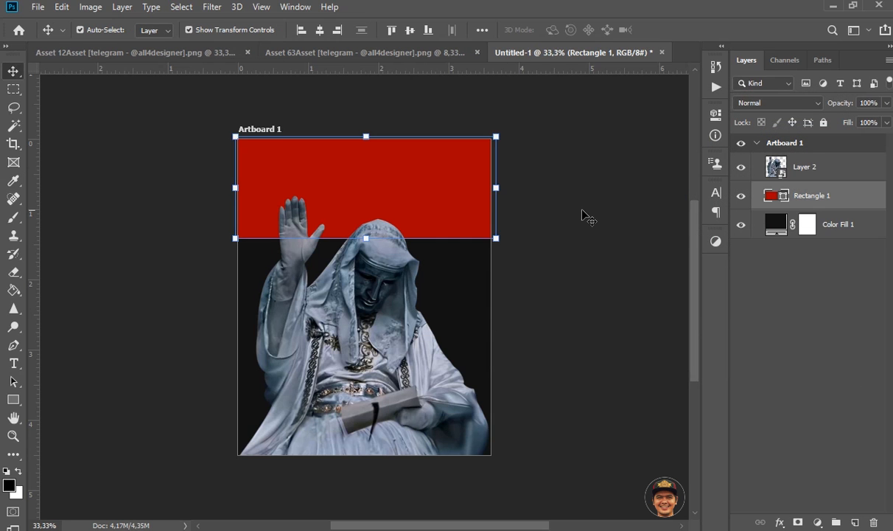
click(578, 216)
Step: Add the text "POPE" on the red band
click(13, 363)
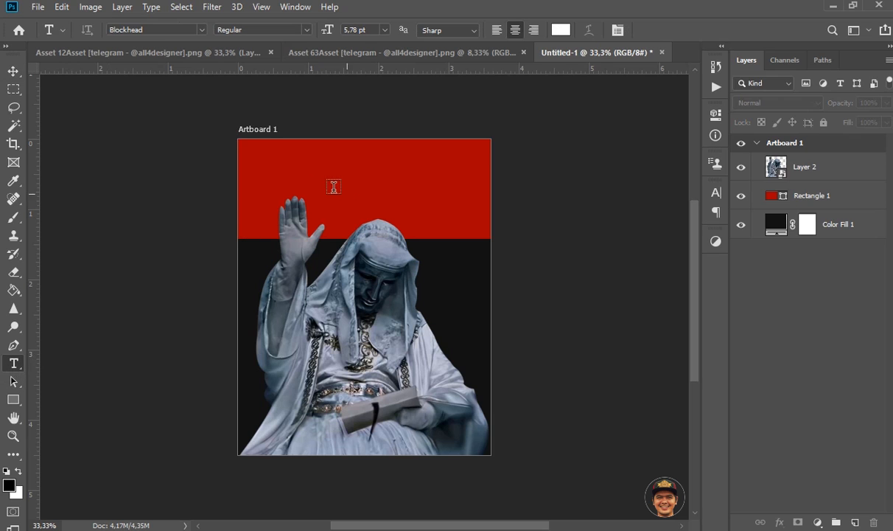
click(303, 188)
key(Caps_Lock)
text(POPE)
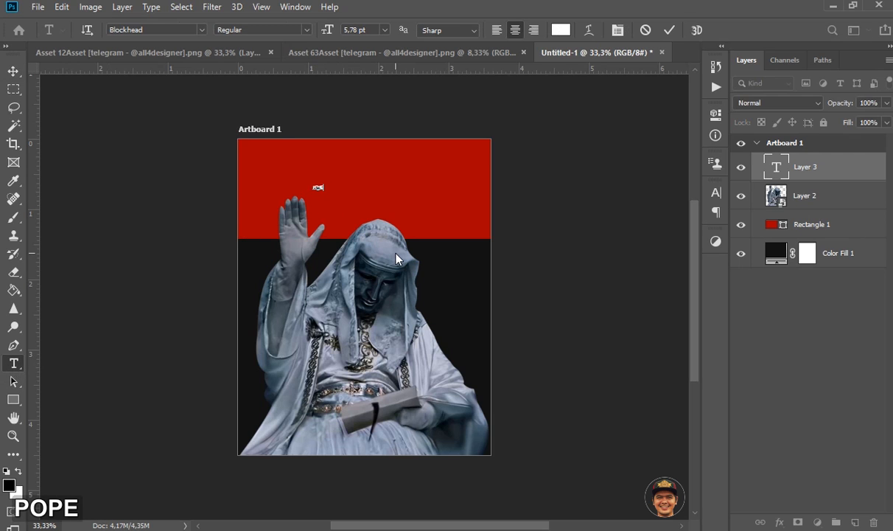
click(13, 71)
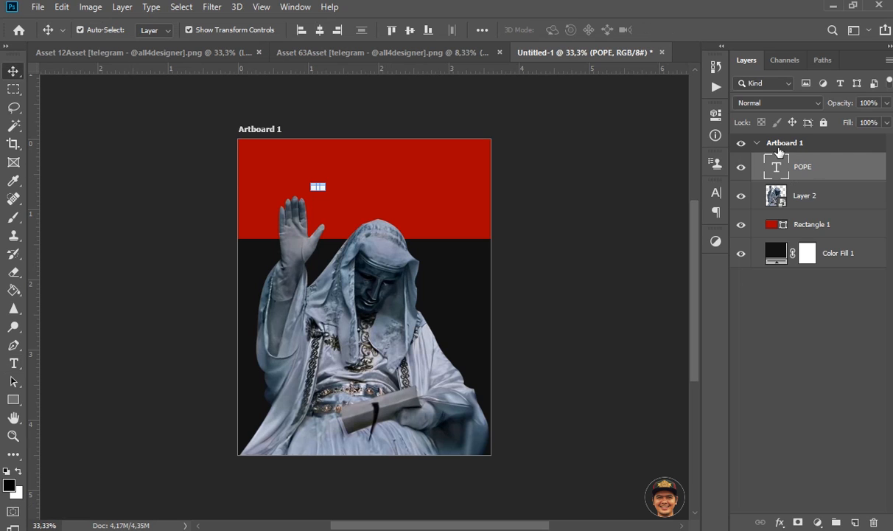
Step: Enlarge the POPE text, position it on the red band and set its font to Rockstar
click(715, 192)
drag(558, 232, 605, 230)
drag(361, 175, 390, 189)
click(631, 212)
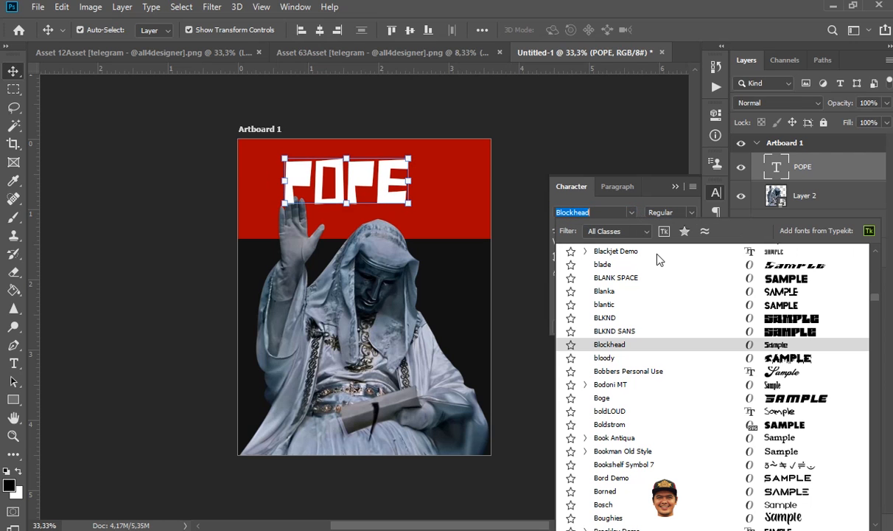
scroll(675, 262, up, 20)
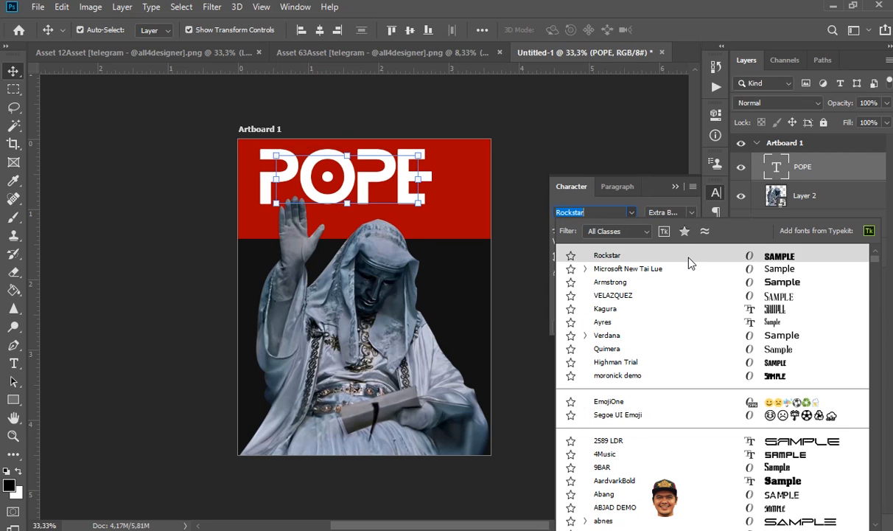
click(690, 260)
Step: Scale the POPE title up to about 110 pt so it fills most of the red band
drag(419, 154, 494, 110)
drag(444, 188, 446, 187)
key(Return)
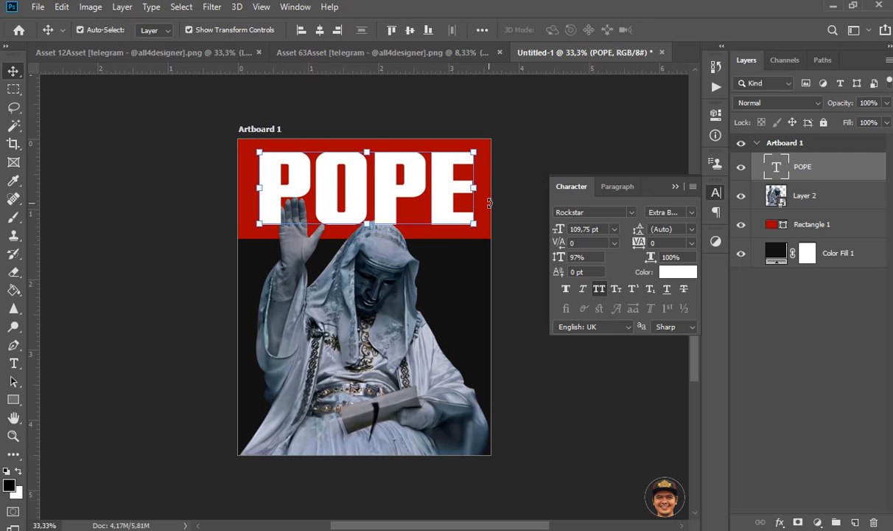
click(504, 205)
click(442, 205)
drag(475, 136, 471, 156)
key(Escape)
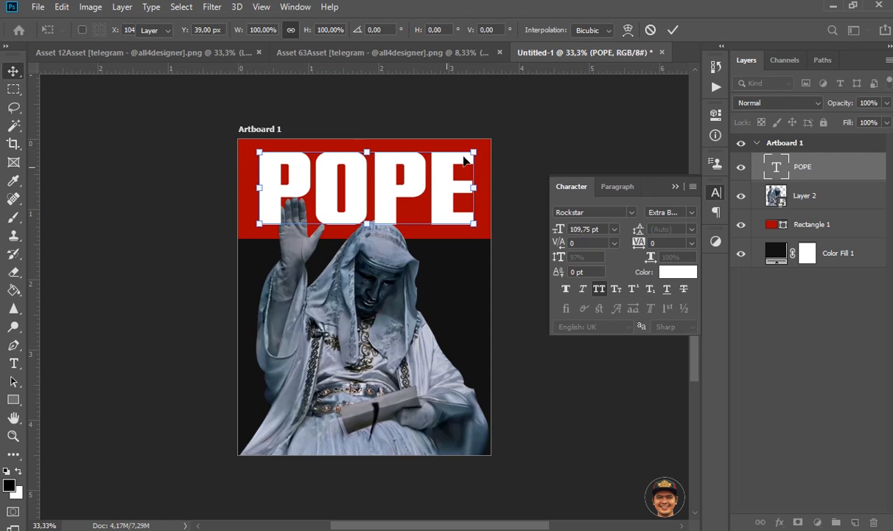
Step: Enlarge the POPE title to about 116 pt and convert its layer to a smart object
key(ctrl+t)
drag(477, 135, 484, 132)
double_click(425, 180)
right_click(832, 171)
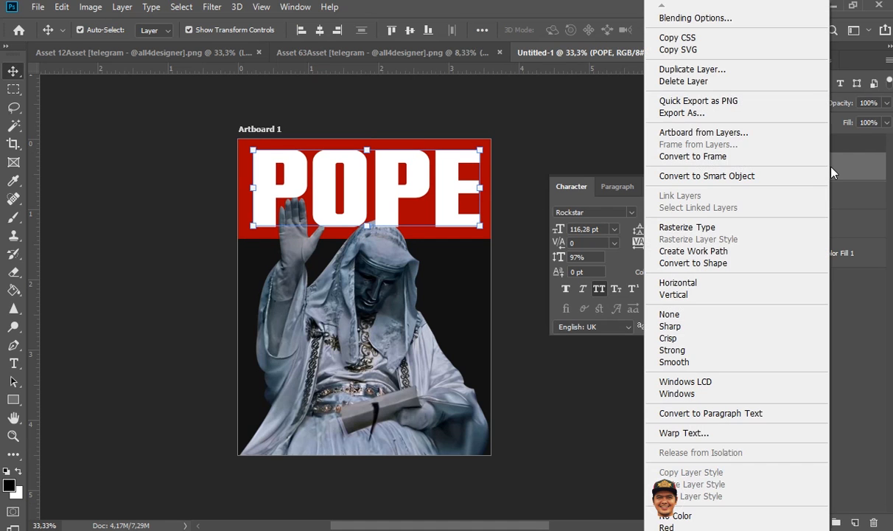
click(800, 177)
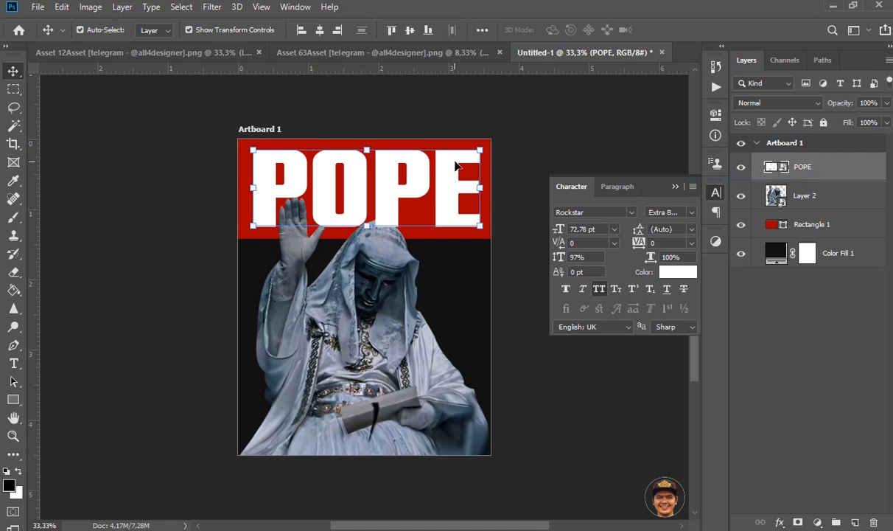
Step: Centre the POPE title horizontally on the artboard and move its layer below the statue layer
click(181, 6)
click(184, 25)
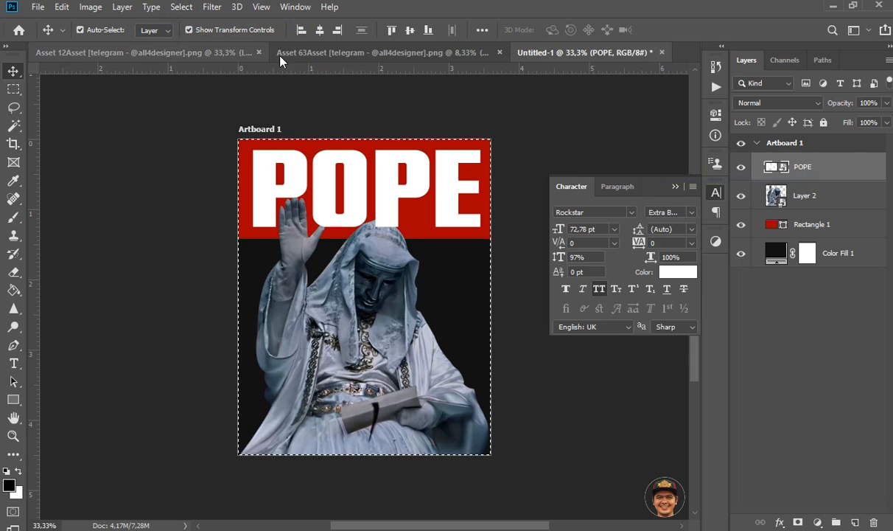
click(319, 30)
click(192, 9)
click(184, 37)
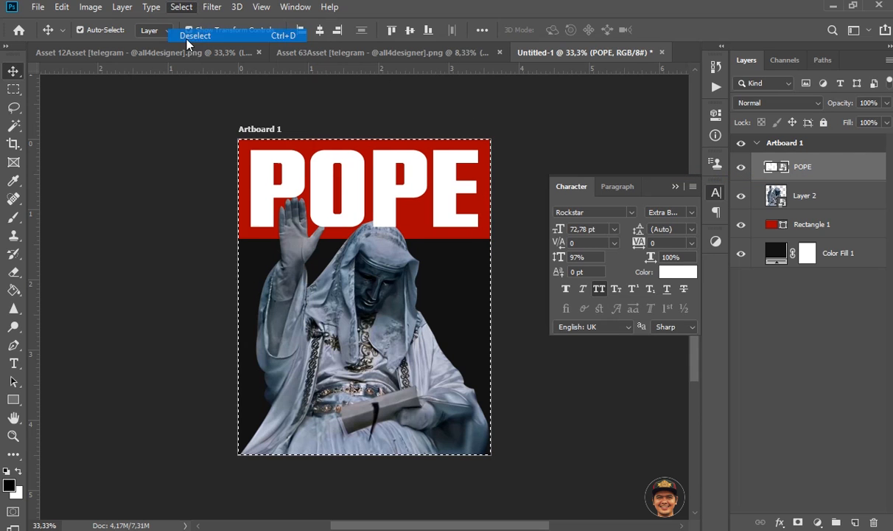
click(139, 204)
drag(835, 171, 885, 208)
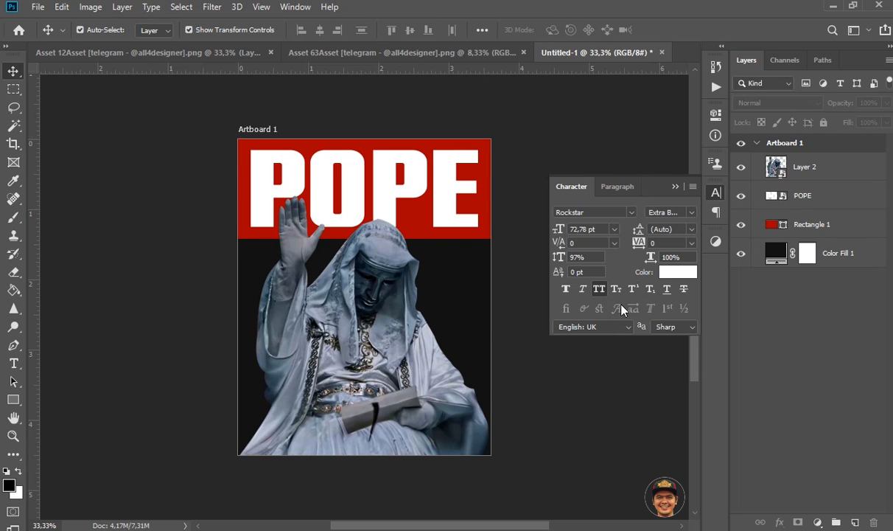
click(674, 188)
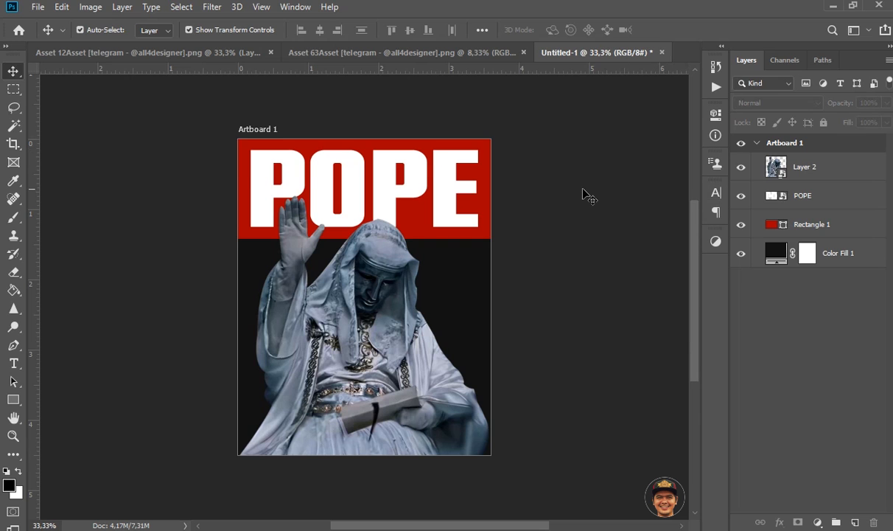
Step: Copy the METRO WORLDWIDE graphic from the Asset 63 document onto the poster and close its source file
drag(347, 53, 388, 238)
drag(359, 205, 457, 280)
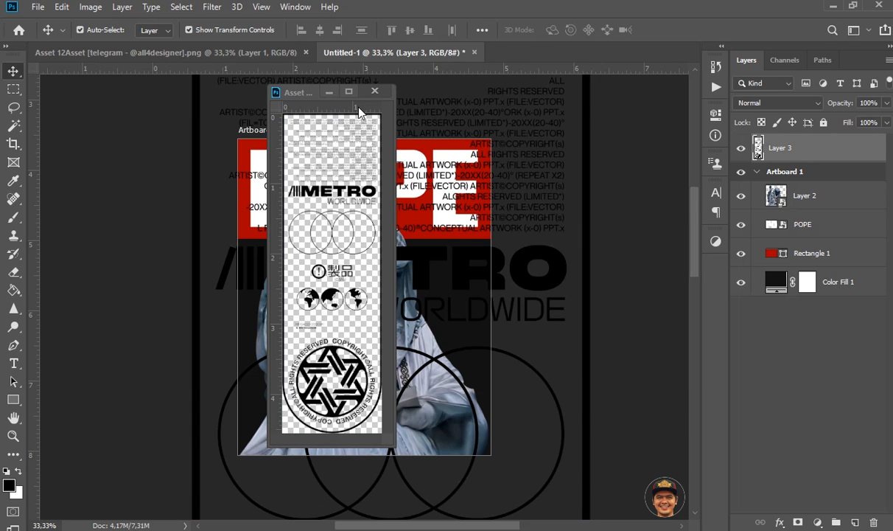
click(374, 92)
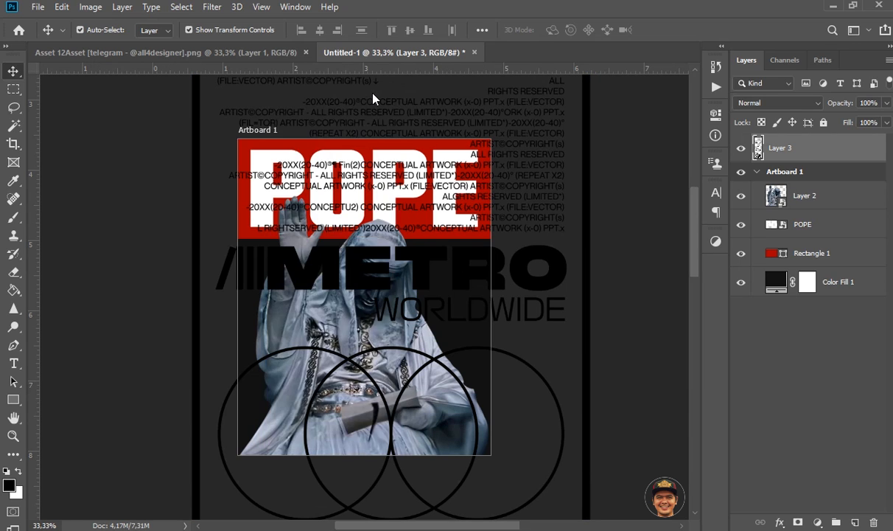
Step: Move the METRO graphic's layer into Artboard 1 above the statue and convert it to a smart object
drag(808, 148, 814, 174)
right_click(782, 174)
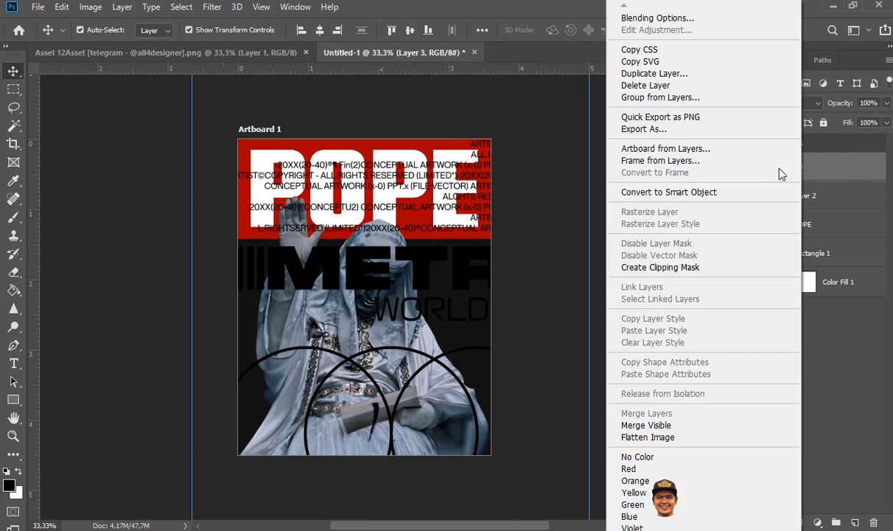
click(740, 192)
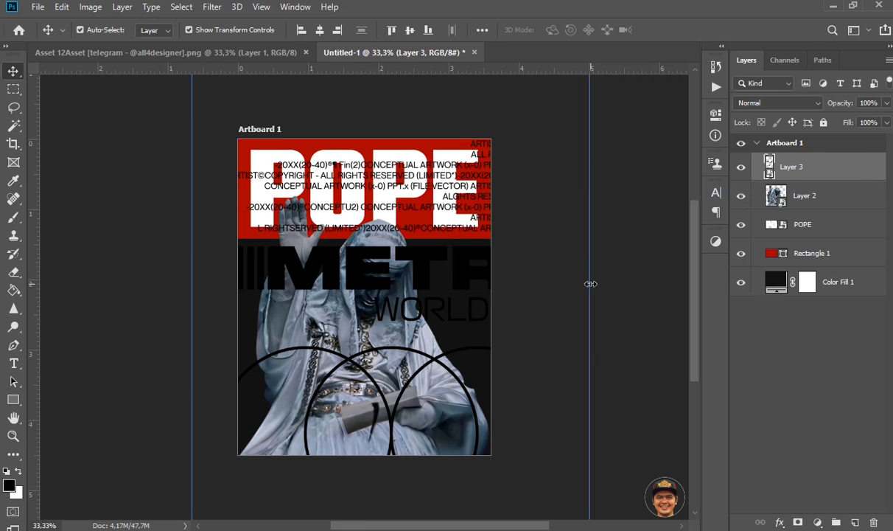
Step: Scale the METRO graphic down to a narrow strip about 1.2 in tall beside the statue's head, just below the red band
key(ctrl+t)
scroll(463, 263, up, 5)
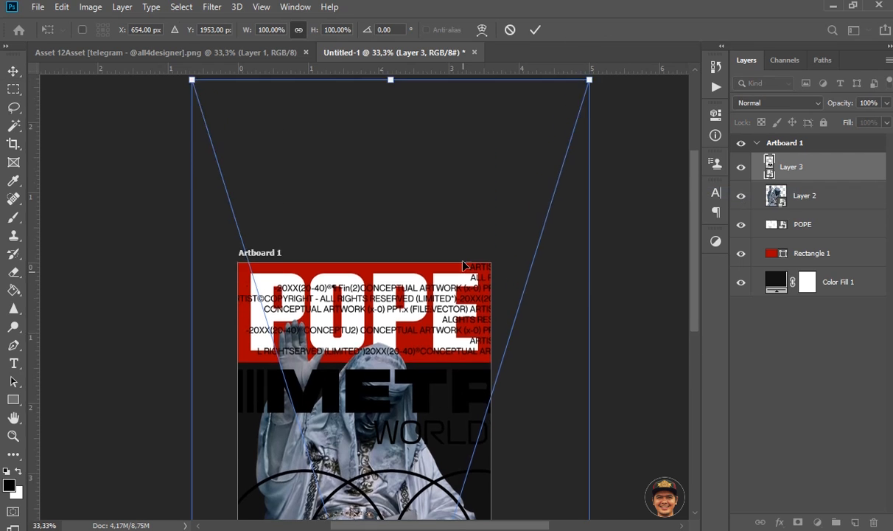
drag(589, 159, 503, 437)
scroll(417, 385, down, 2)
scroll(416, 384, down, 5)
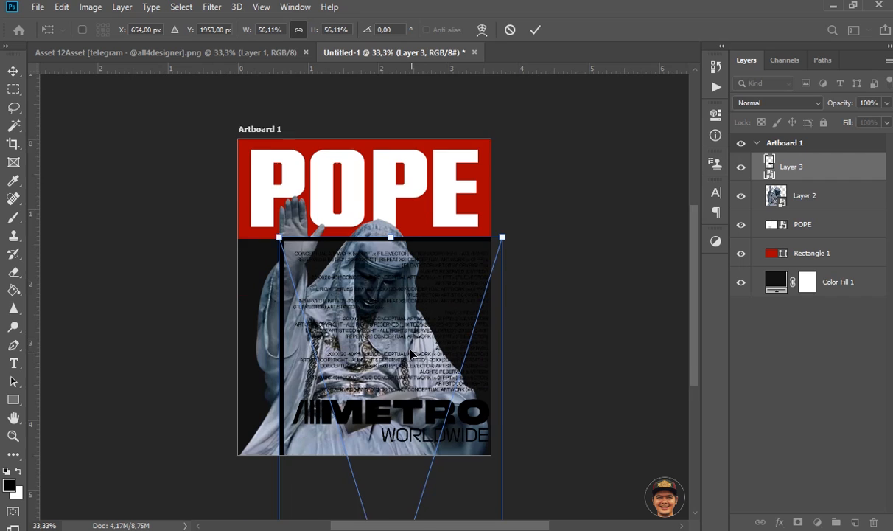
drag(509, 183, 425, 292)
drag(428, 361, 455, 226)
drag(479, 194, 471, 212)
key(Return)
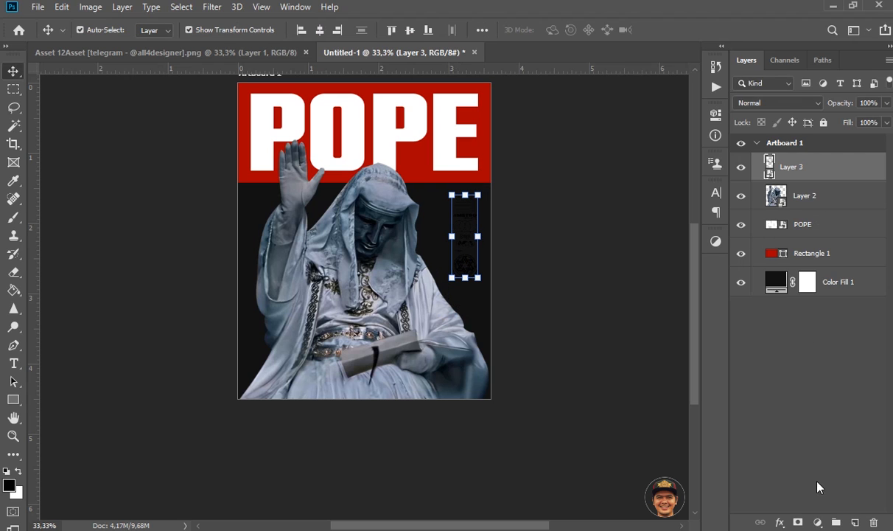
Step: Apply a white Color Overlay at 100% opacity with Normal blending to the METRO graphic
click(780, 522)
click(793, 457)
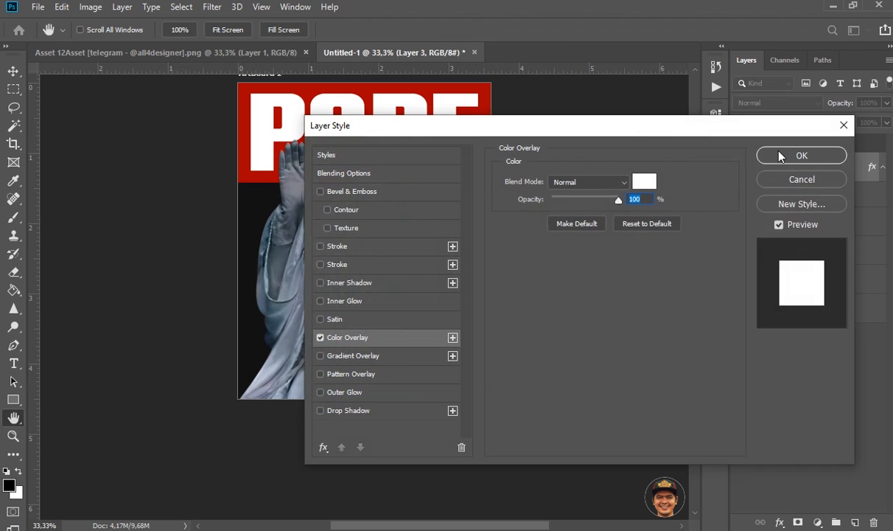
click(645, 182)
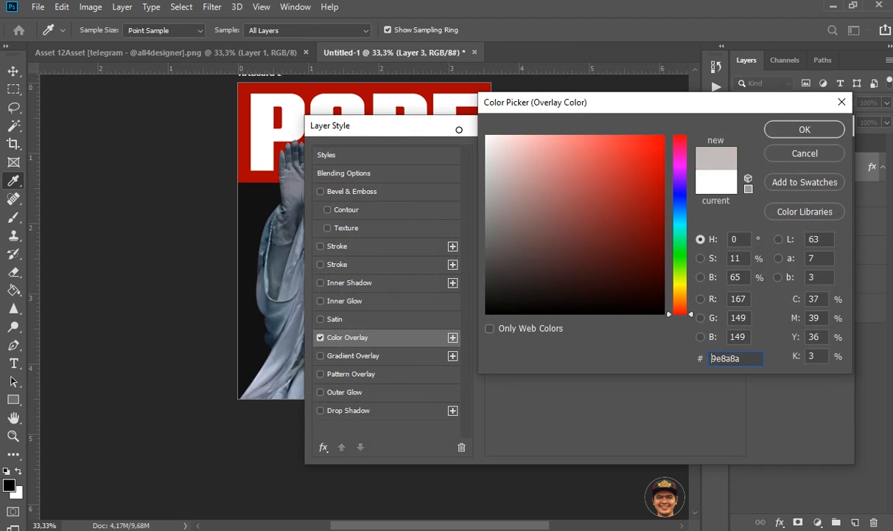
click(788, 155)
click(796, 154)
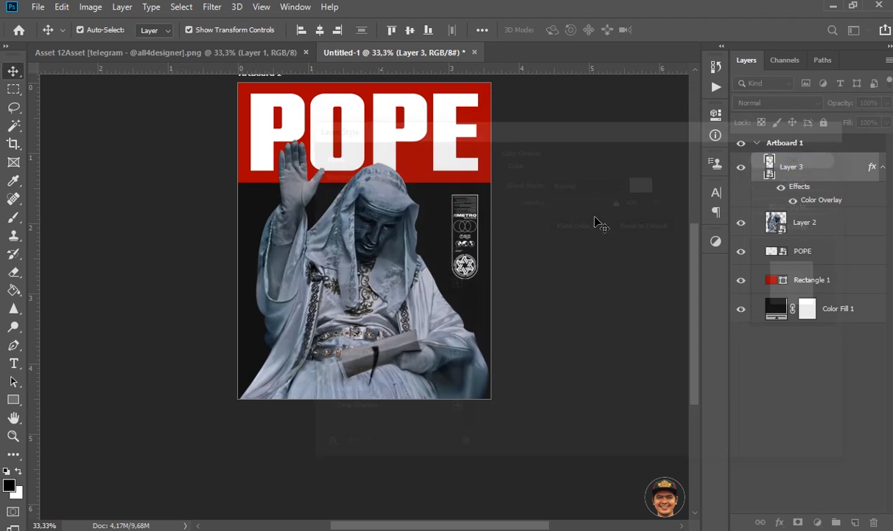
click(485, 223)
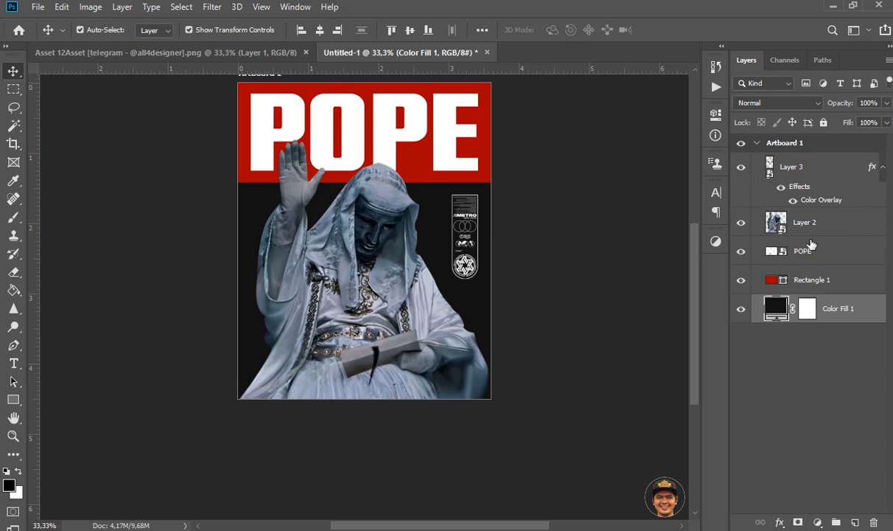
Step: Nudge the METRO graphic slightly upward towards the red band and deselect it
click(832, 173)
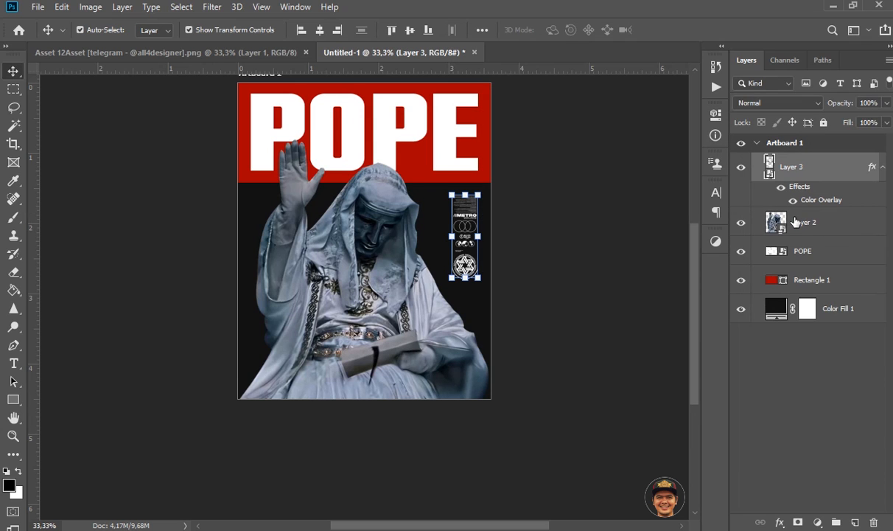
key(Up)
click(579, 279)
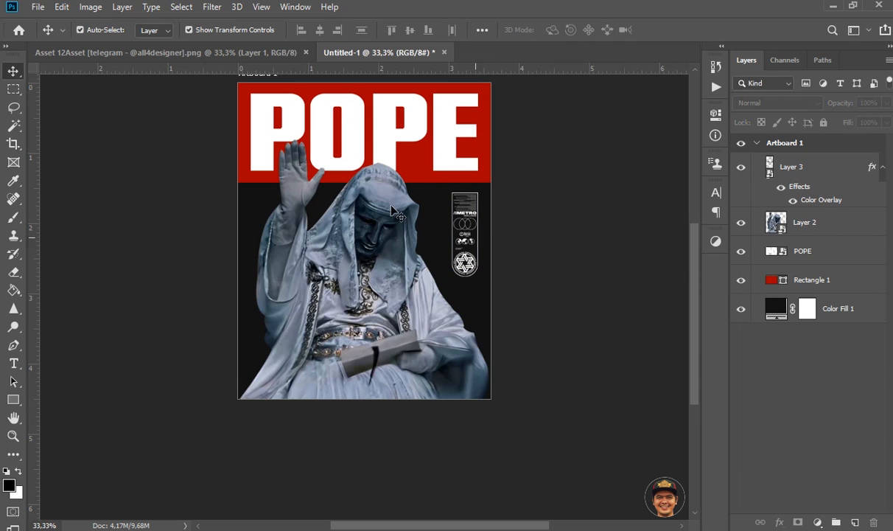
Step: Copy the circular star badge from the Asset 12 document onto the poster, close its source and convert its layer to a smart object
drag(211, 53, 410, 230)
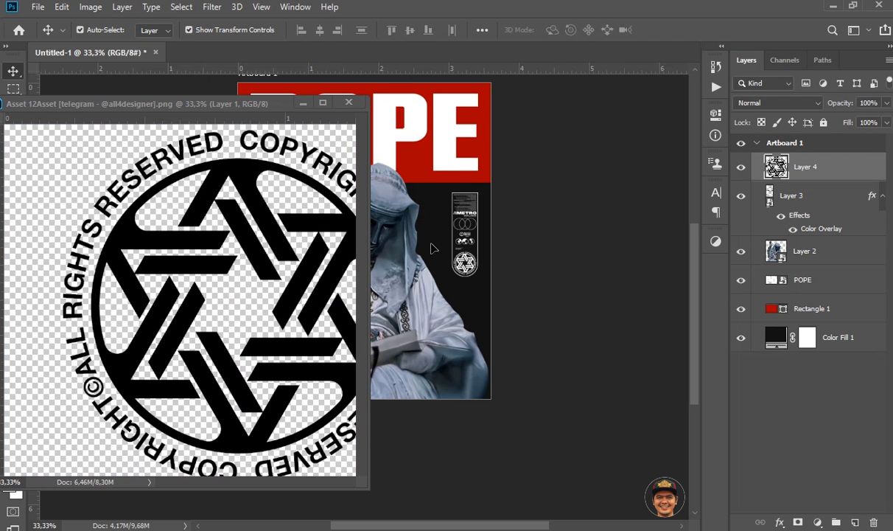
click(354, 101)
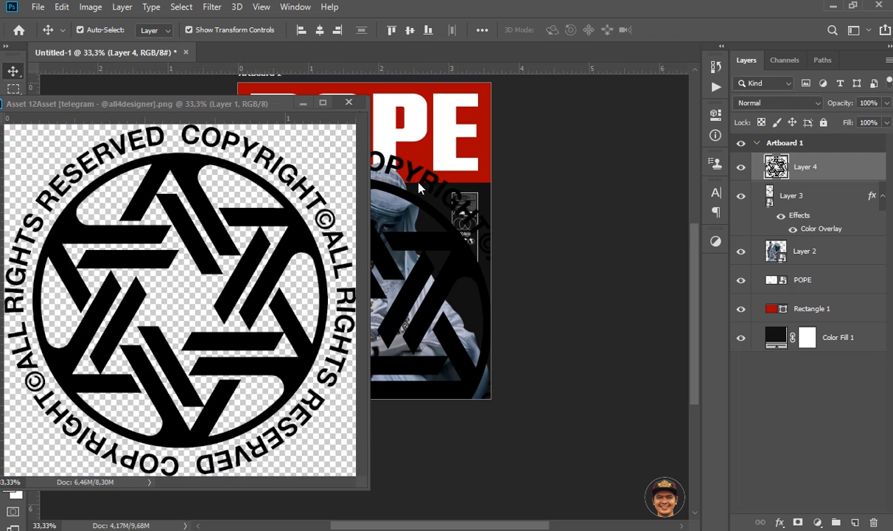
click(352, 106)
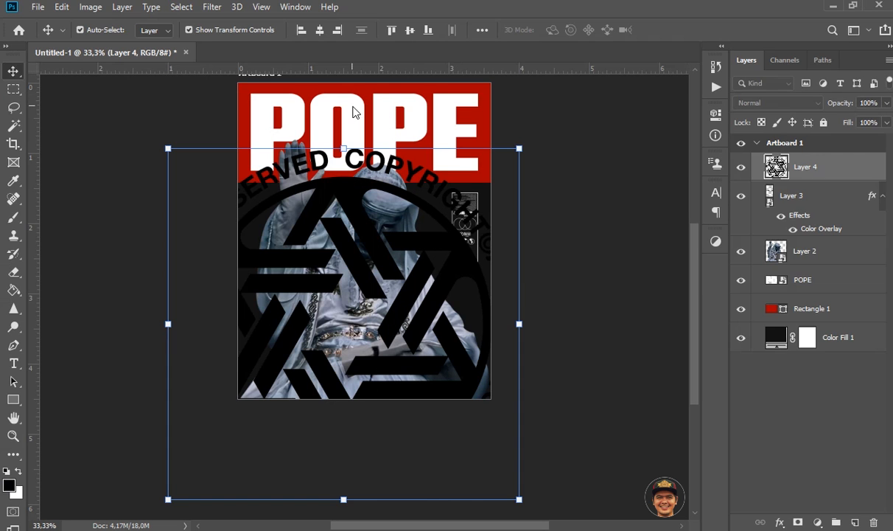
right_click(815, 170)
click(748, 193)
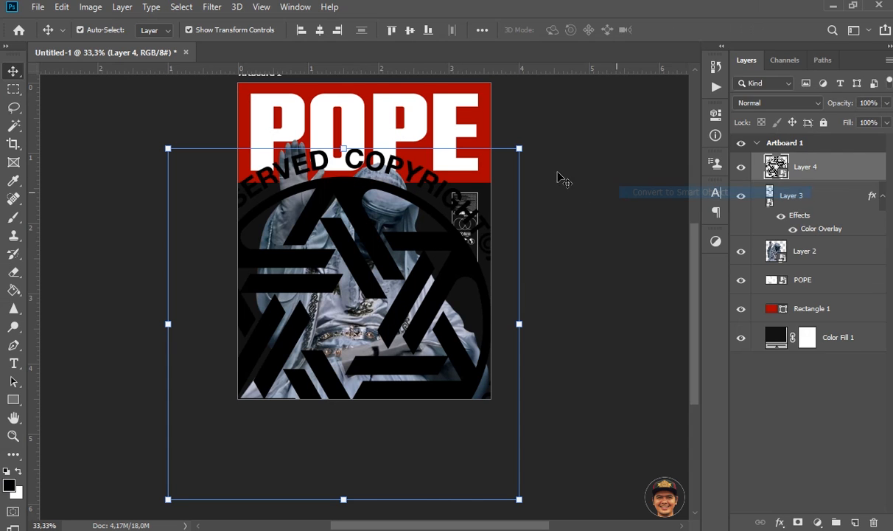
Step: Scale the star badge to about 15% and place it in the poster's lower-left corner, aligned with the title's left edge
drag(519, 149, 379, 312)
drag(349, 340, 295, 377)
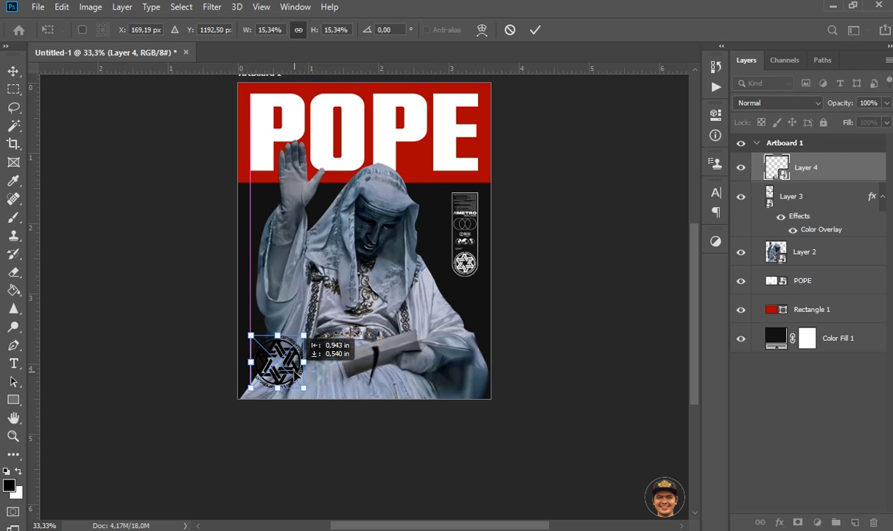
key(Return)
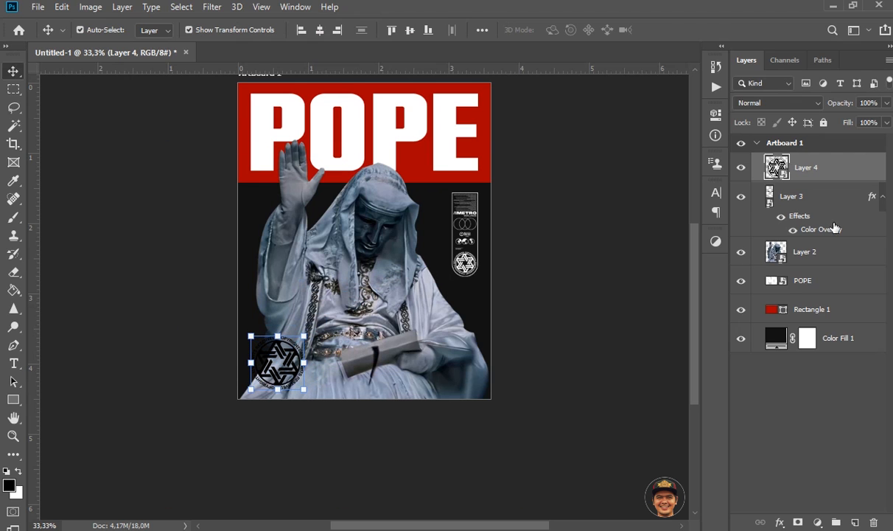
Step: Copy the METRO graphic's white Color Overlay effect onto the star badge layer
click(805, 217)
drag(800, 217, 793, 169)
click(658, 233)
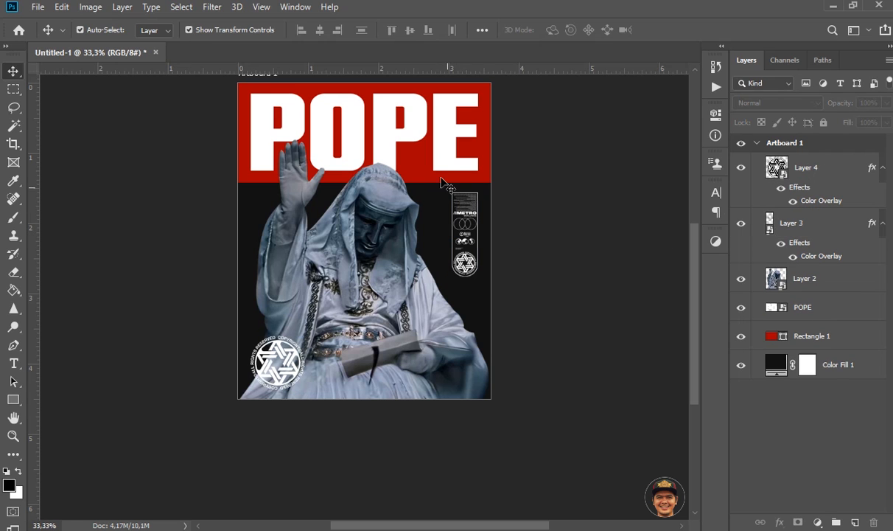
Step: Convert the red band's layer to a smart object and apply uniform, monochromatic Add Noise to it
click(427, 175)
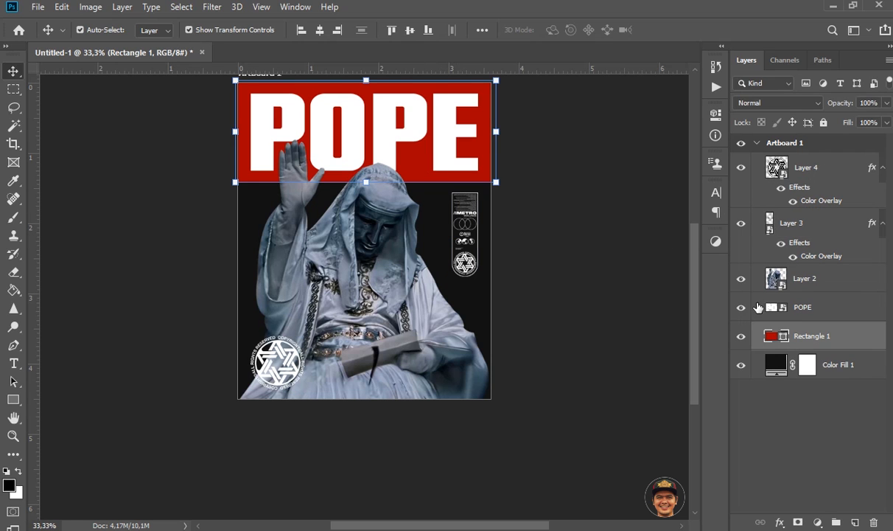
right_click(833, 343)
click(744, 192)
click(214, 7)
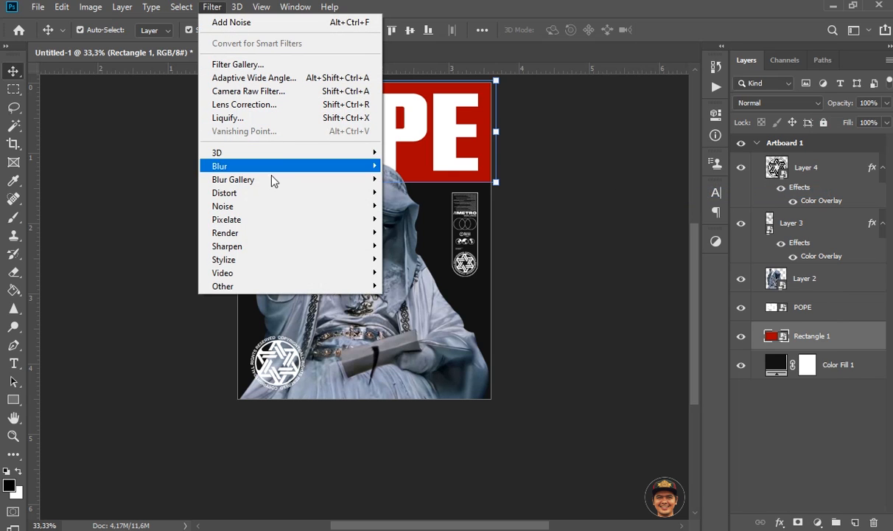
mouse_move(272, 209)
click(417, 205)
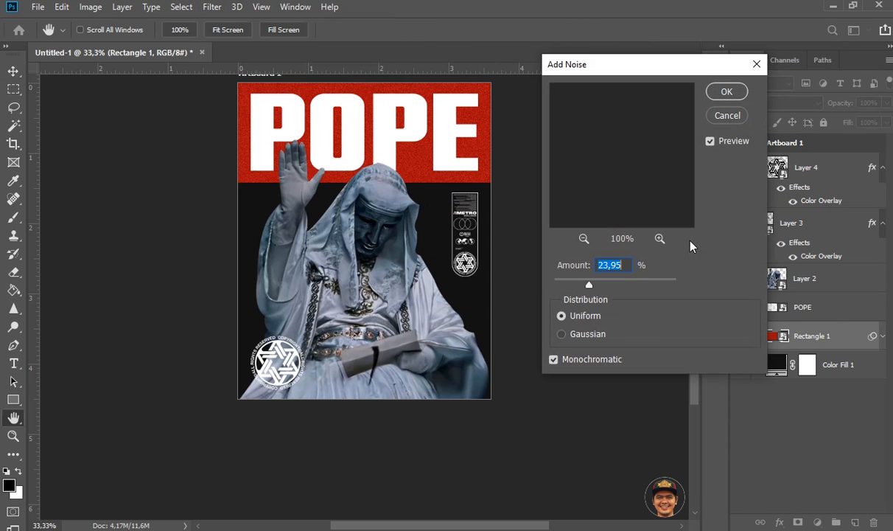
drag(590, 286, 589, 284)
click(727, 93)
Step: Apply uniform, monochromatic Add Noise to the POPE title layer as a smart filter
click(813, 305)
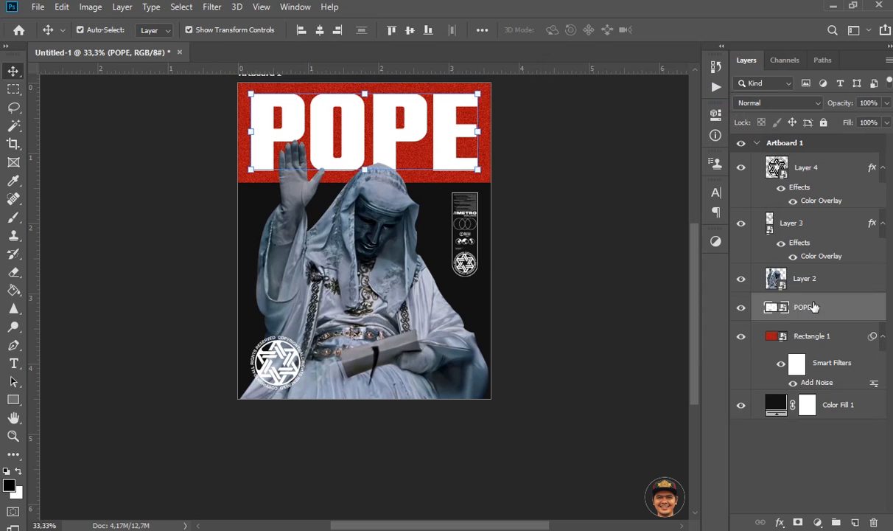
click(175, 9)
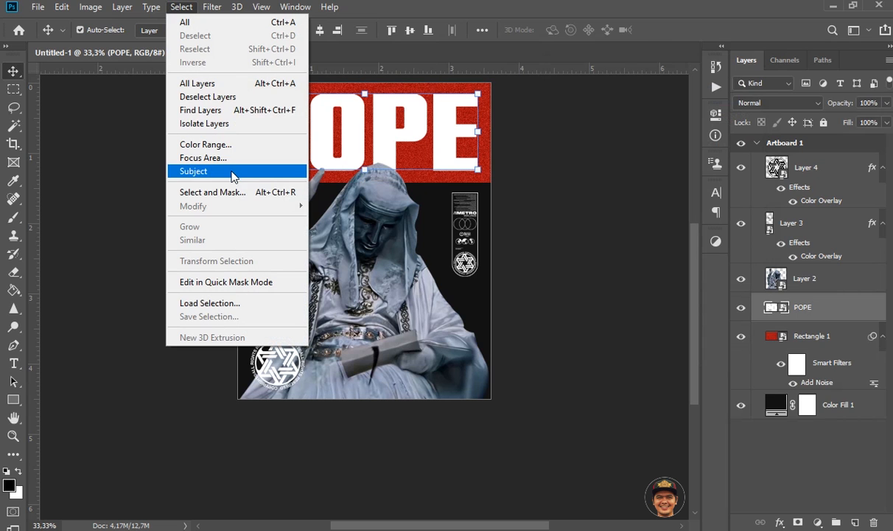
mouse_move(211, 6)
mouse_move(328, 209)
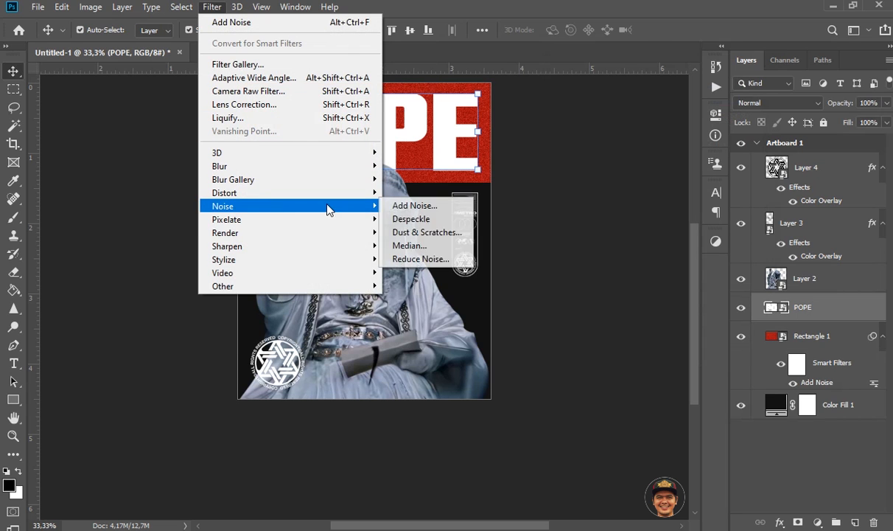
click(413, 205)
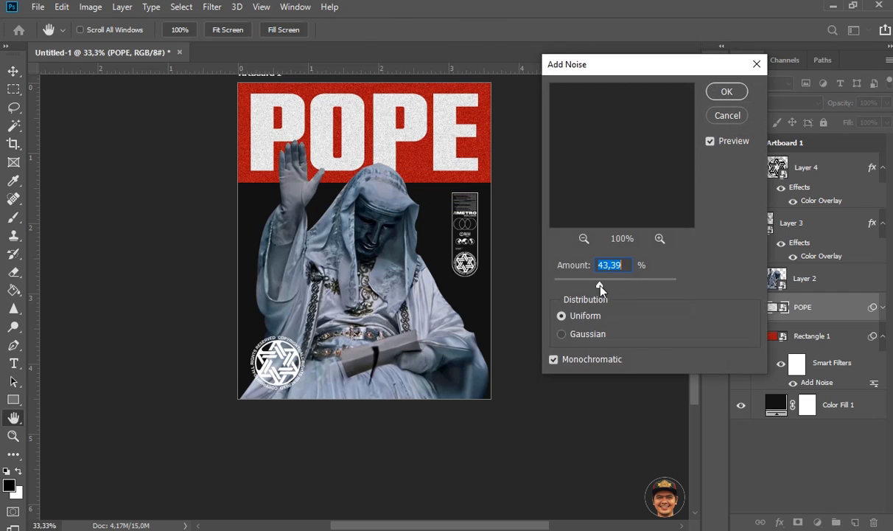
drag(603, 287, 603, 286)
click(727, 91)
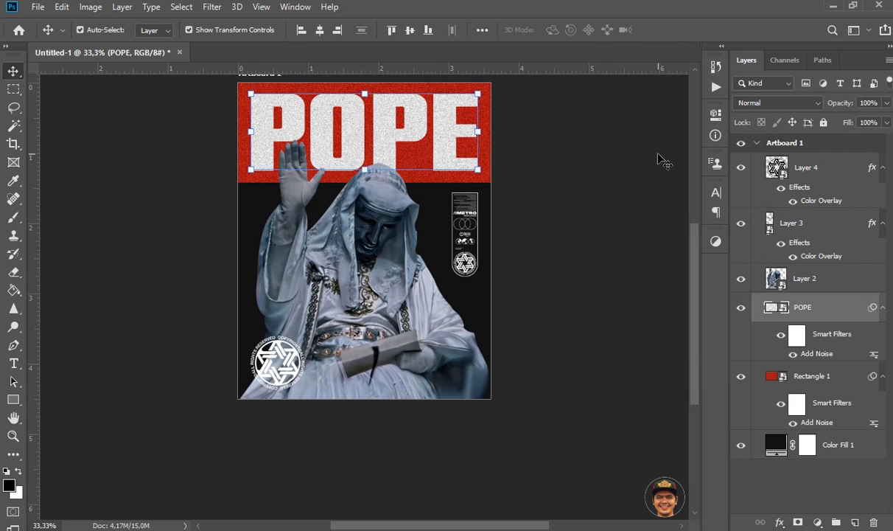
Step: Convert the dark Color Fill 1 background to a smart object and add 16.80% uniform, monochromatic noise
click(830, 452)
right_click(828, 451)
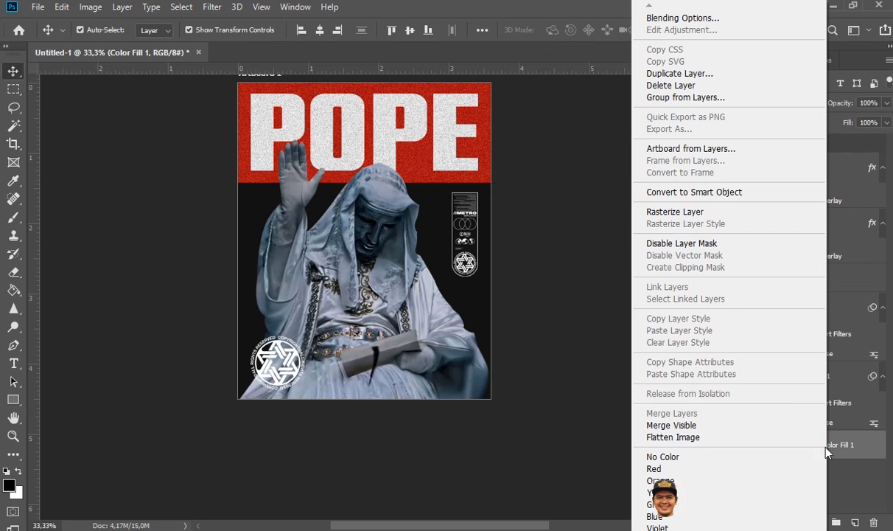
click(732, 193)
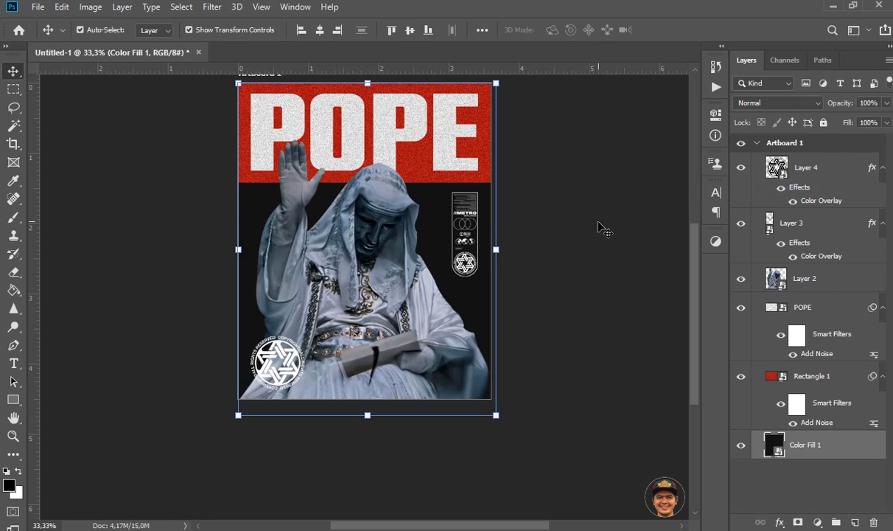
click(212, 7)
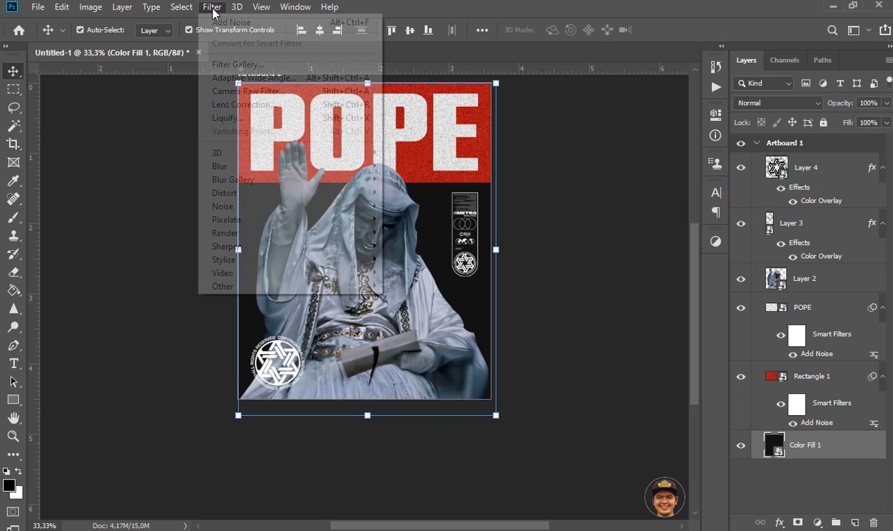
mouse_move(270, 206)
click(415, 203)
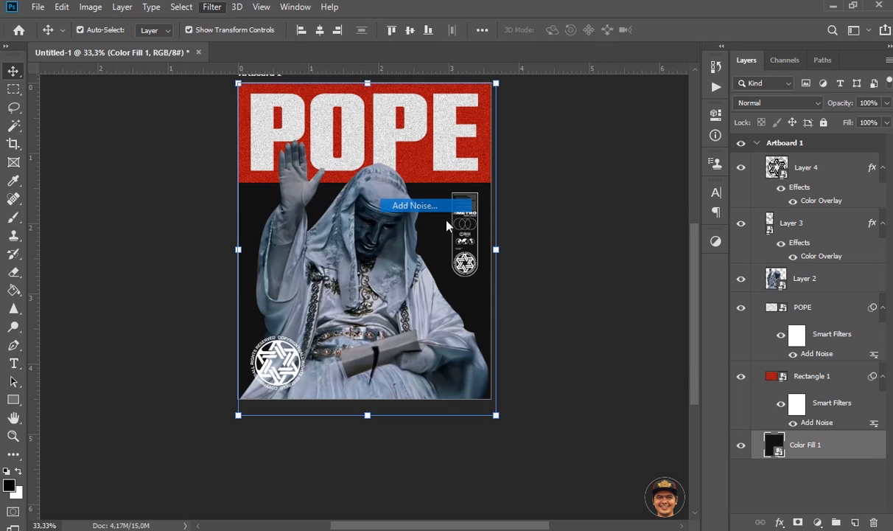
drag(603, 288, 580, 287)
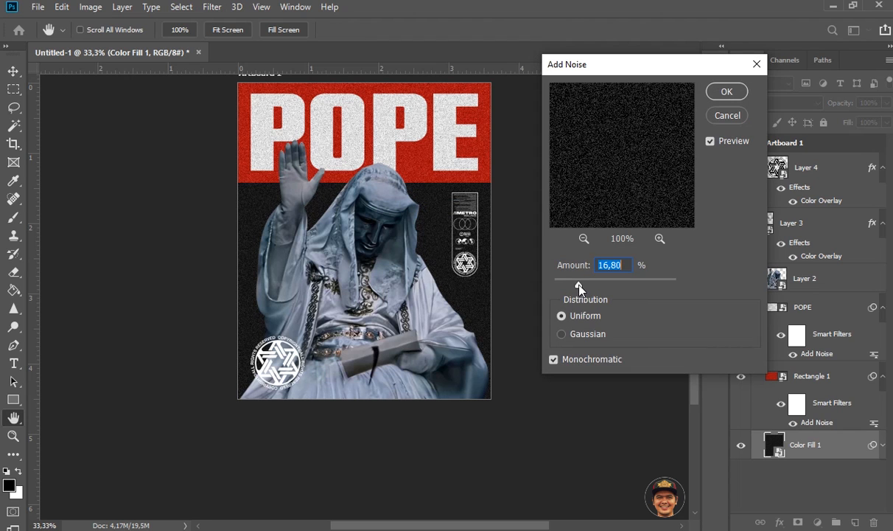
click(725, 92)
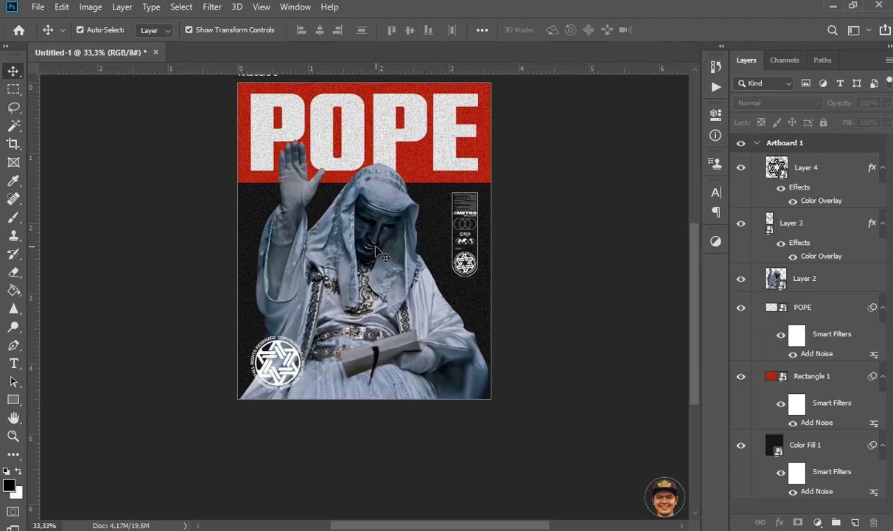
click(818, 279)
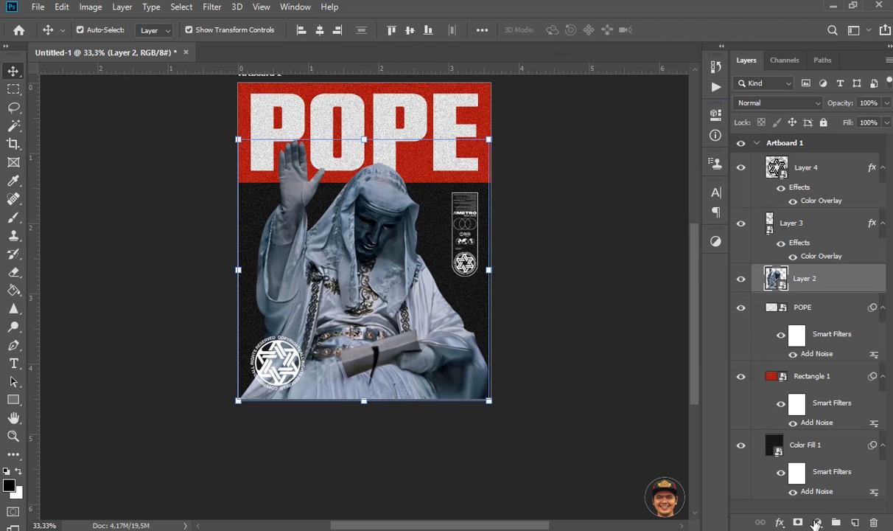
click(817, 522)
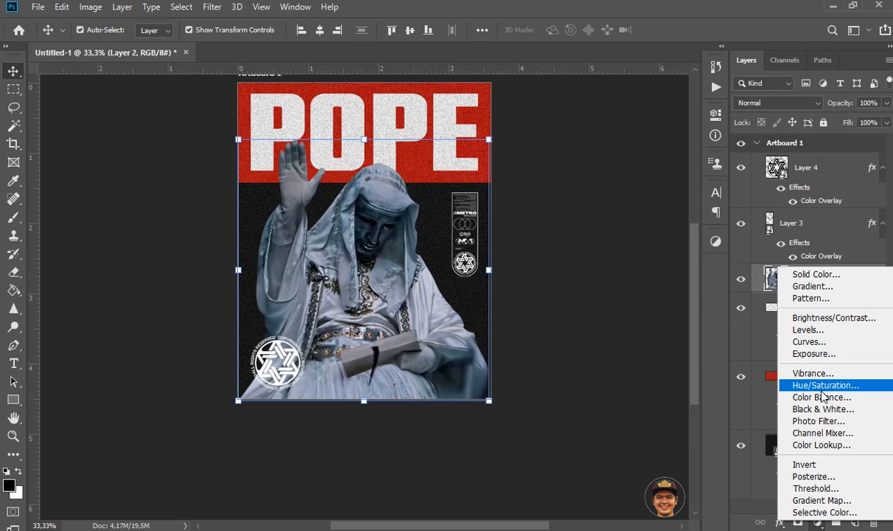
click(820, 409)
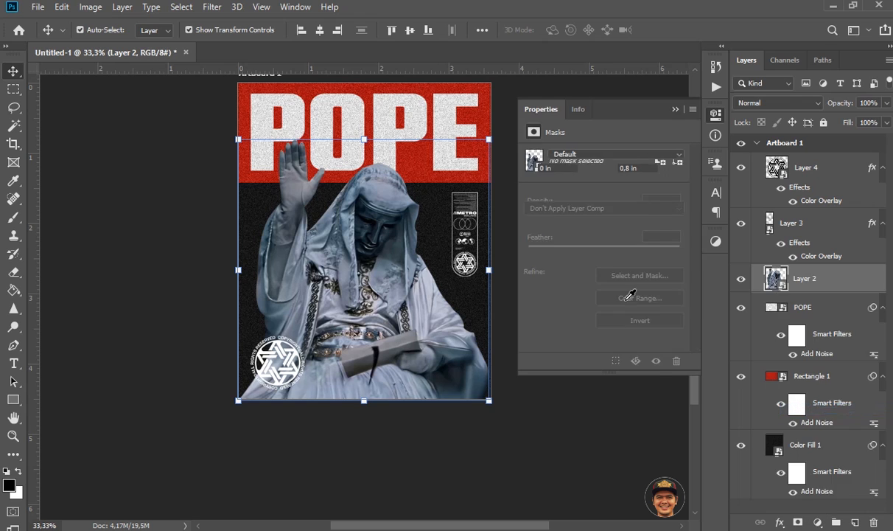
click(594, 361)
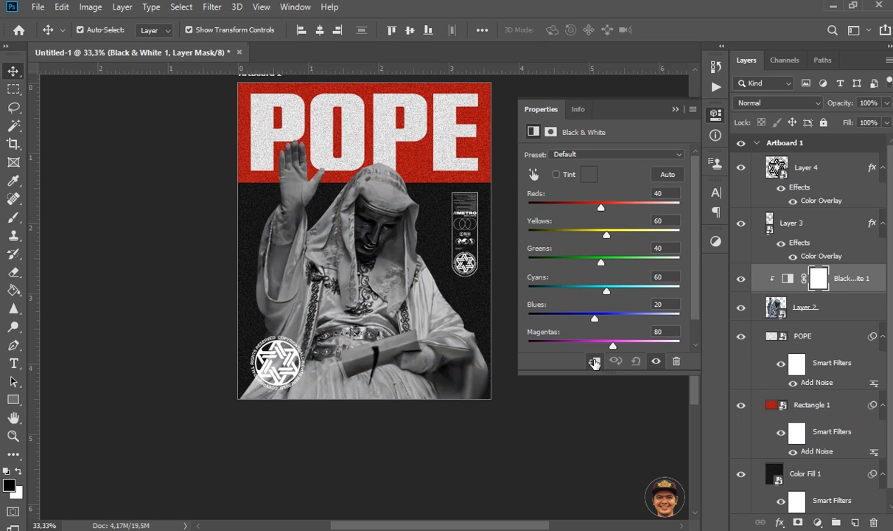
drag(602, 212, 580, 211)
drag(580, 209, 584, 244)
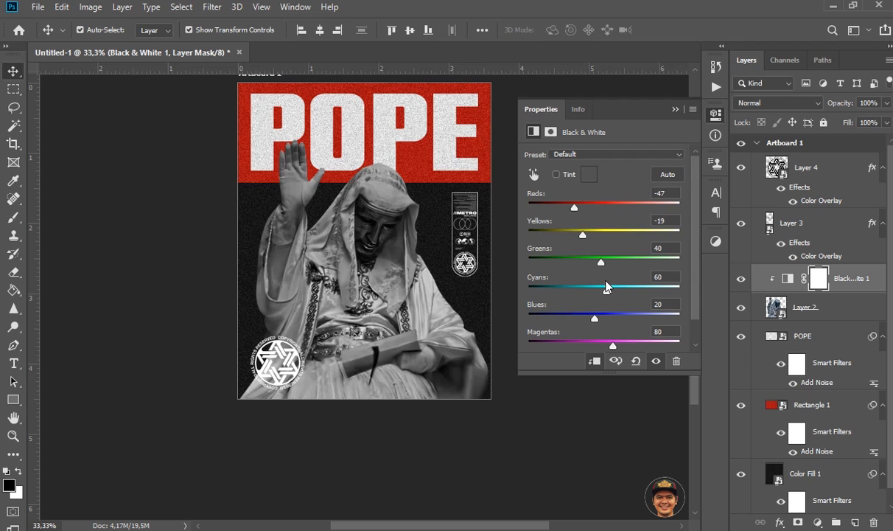
click(676, 110)
drag(843, 286, 855, 522)
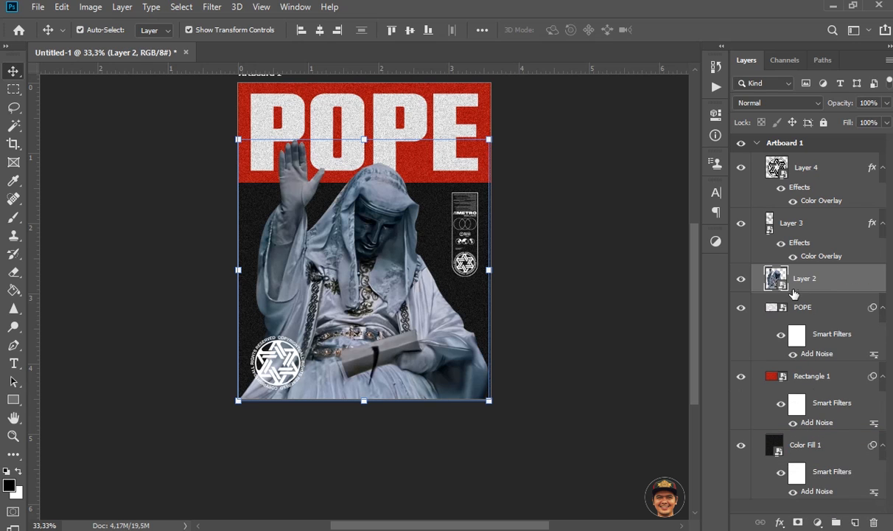
Step: Add a Black & White adjustment with the Default preset above the statue layer and clip it to that layer
click(817, 522)
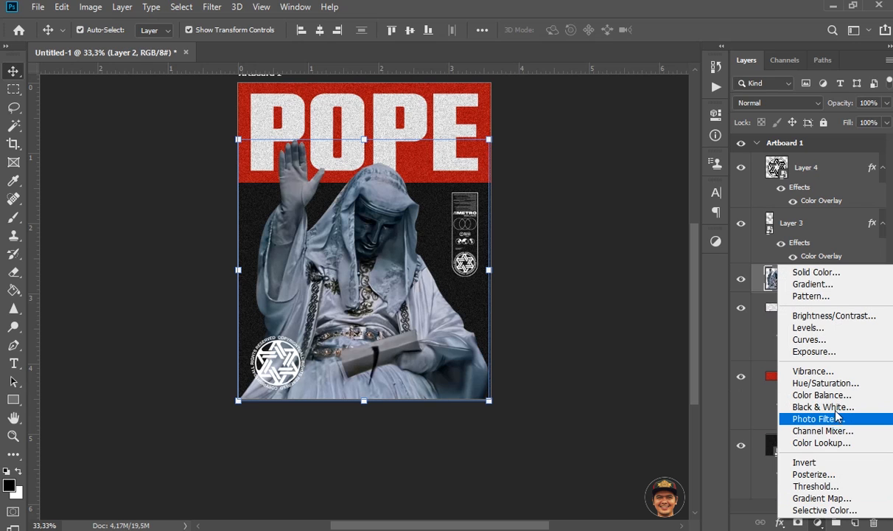
click(825, 407)
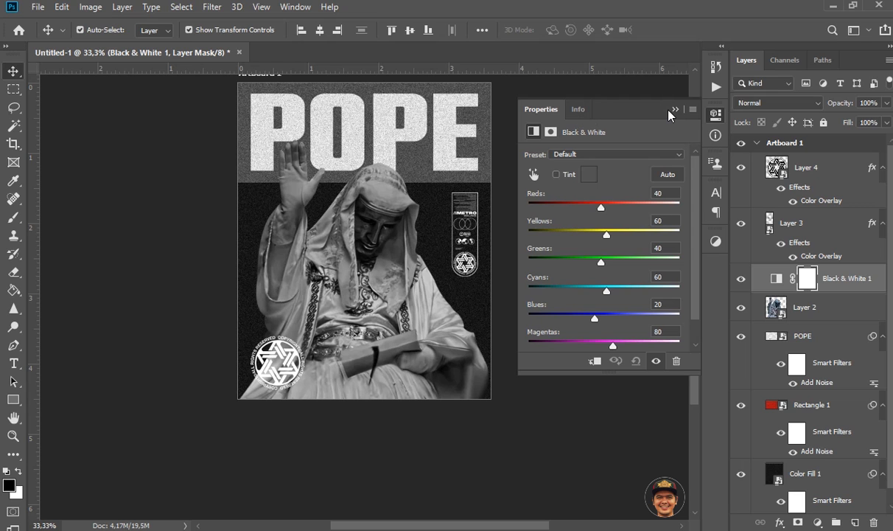
drag(669, 110, 649, 113)
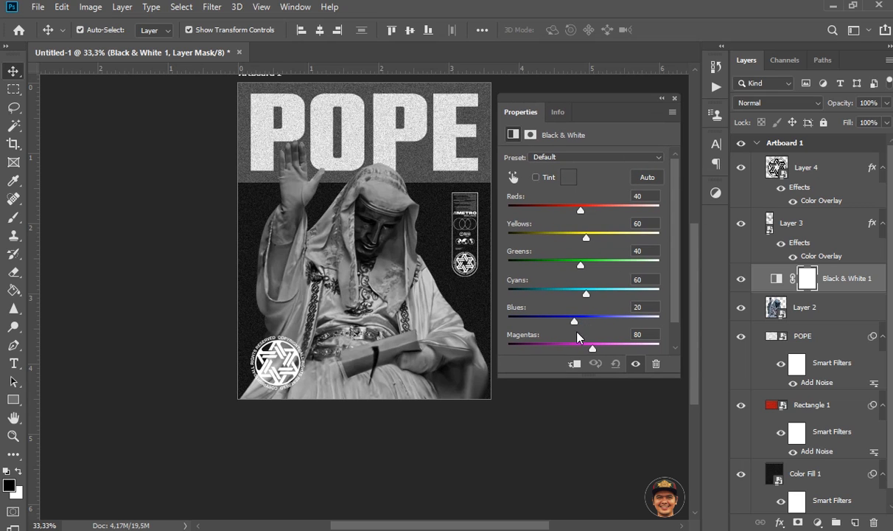
click(574, 364)
drag(616, 105, 714, 142)
click(579, 236)
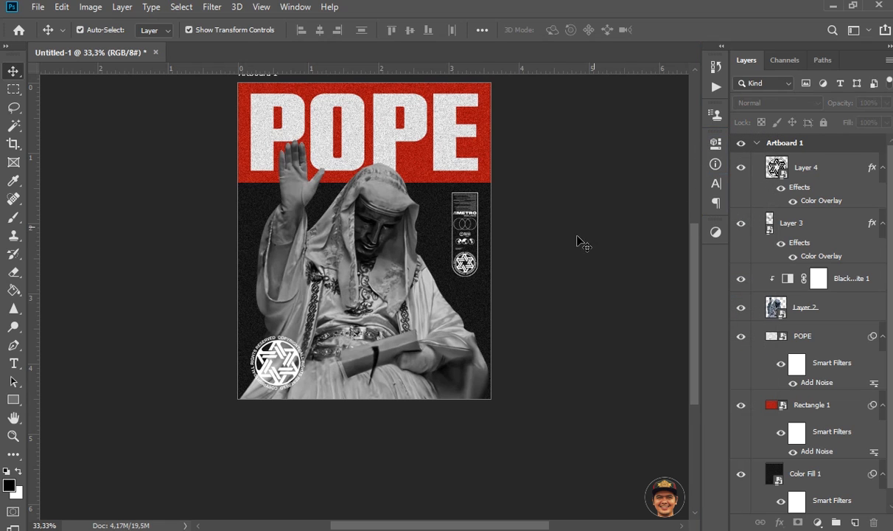
Step: Add a Levels adjustment clipped to the statue layer and set its midtone input level to 0.80
click(384, 257)
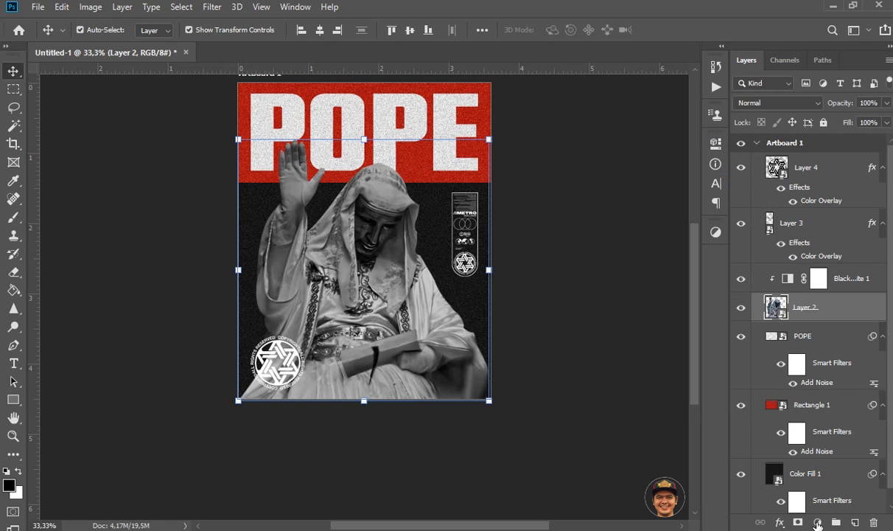
click(817, 522)
click(844, 334)
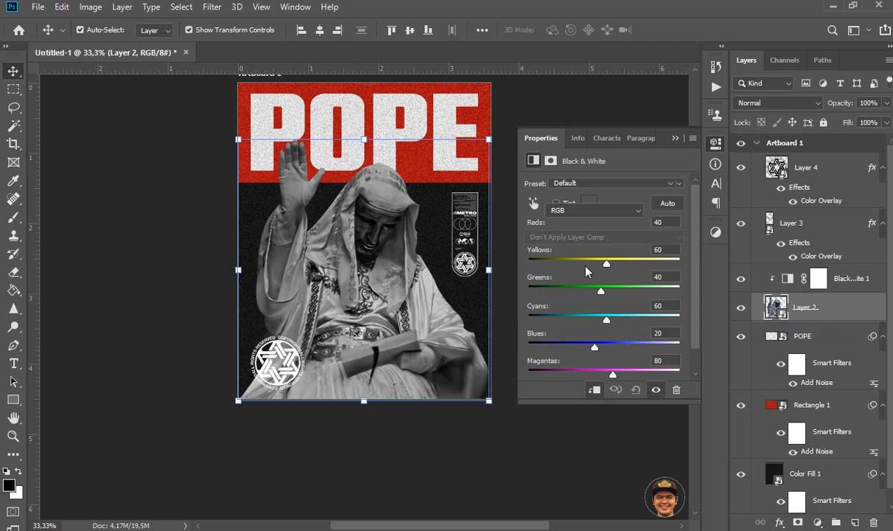
drag(615, 287, 625, 291)
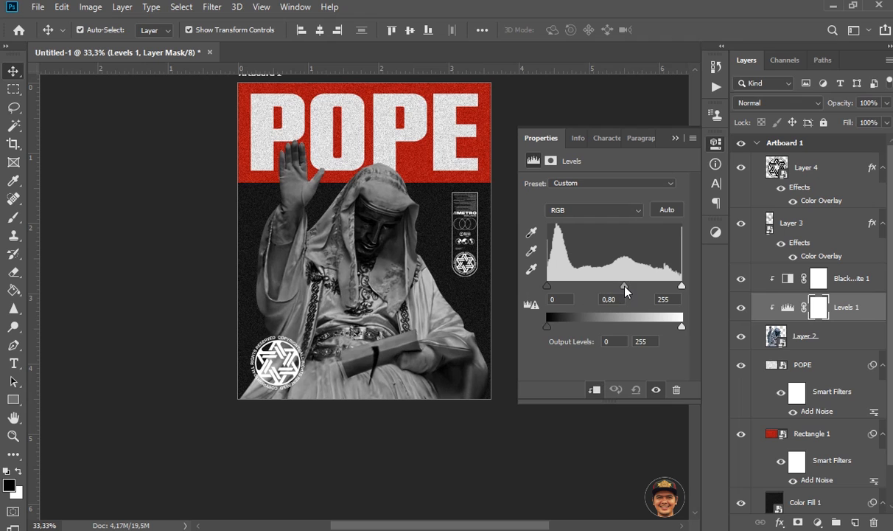
click(675, 139)
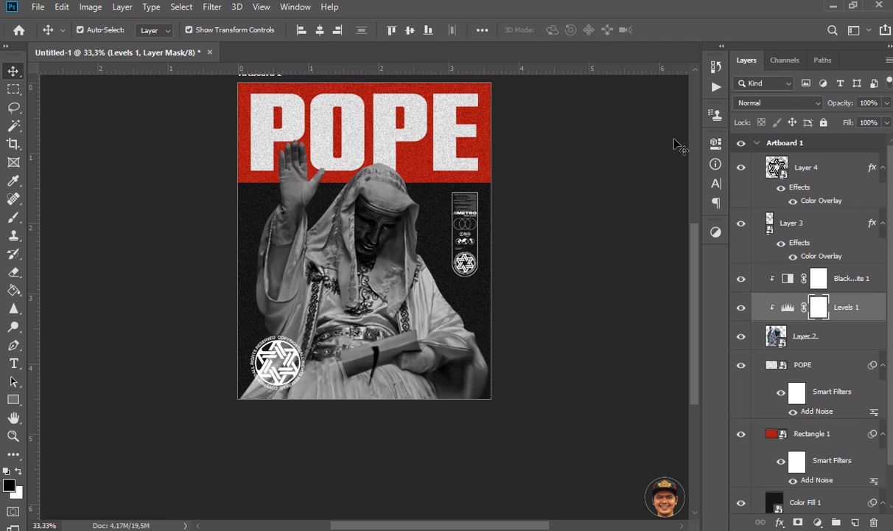
Step: Apply 23.47% uniform, monochromatic Add Noise to the statue layer as a smart filter
click(768, 332)
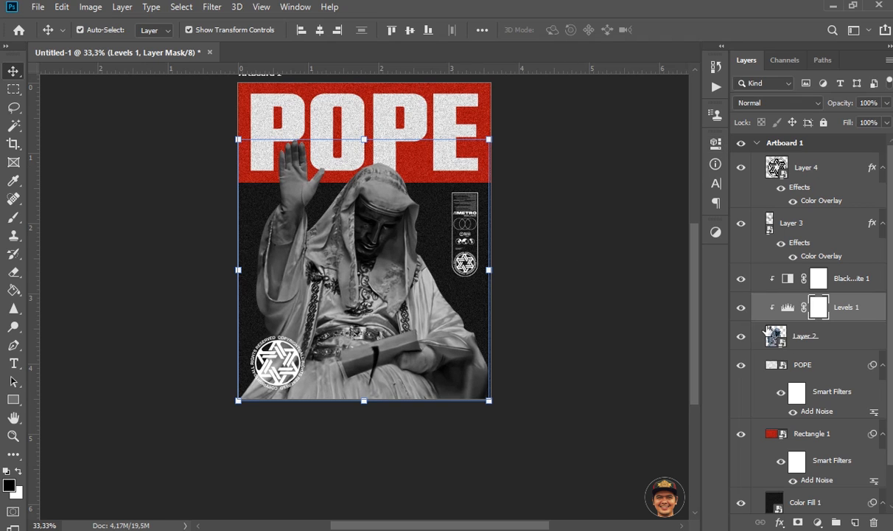
click(211, 6)
mouse_move(263, 207)
click(413, 206)
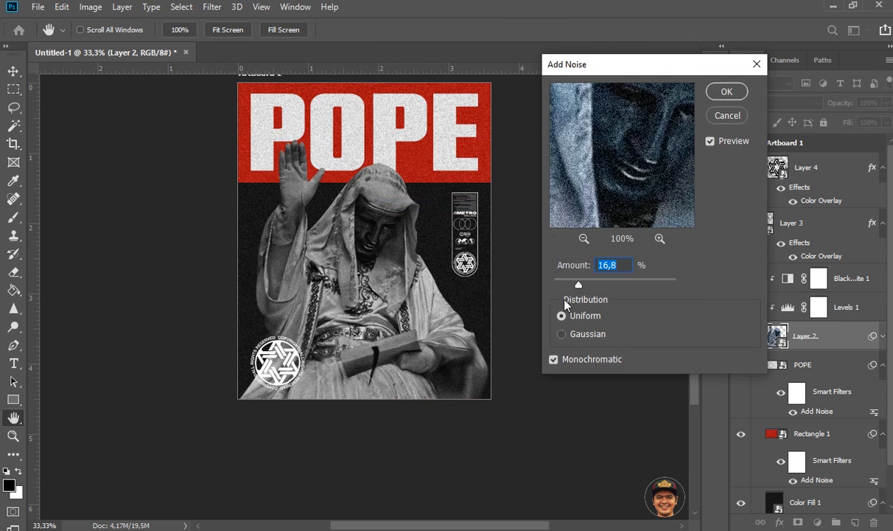
drag(586, 287, 589, 286)
click(726, 93)
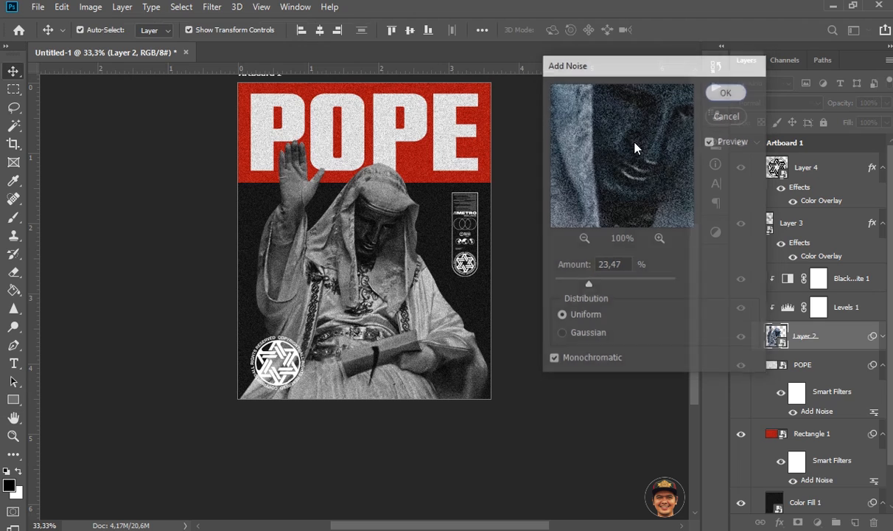
click(537, 194)
scroll(542, 198, up, 1)
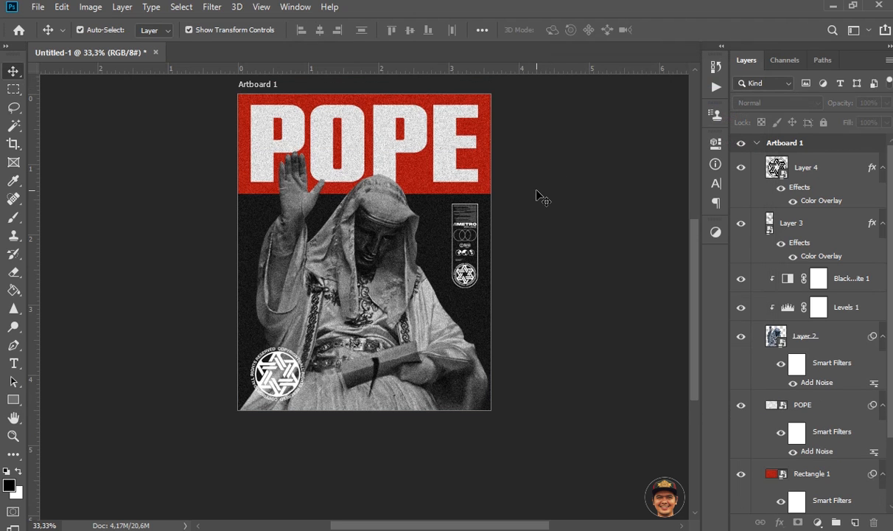
scroll(534, 194, up, 2)
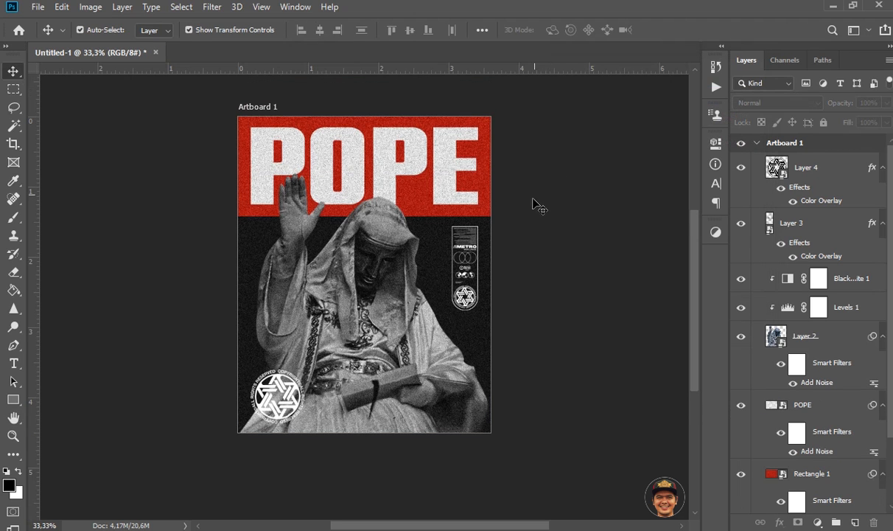
Step: Apply 22.52% uniform, monochromatic Add Noise to the star badge layer beneath its Color Overlay
click(270, 371)
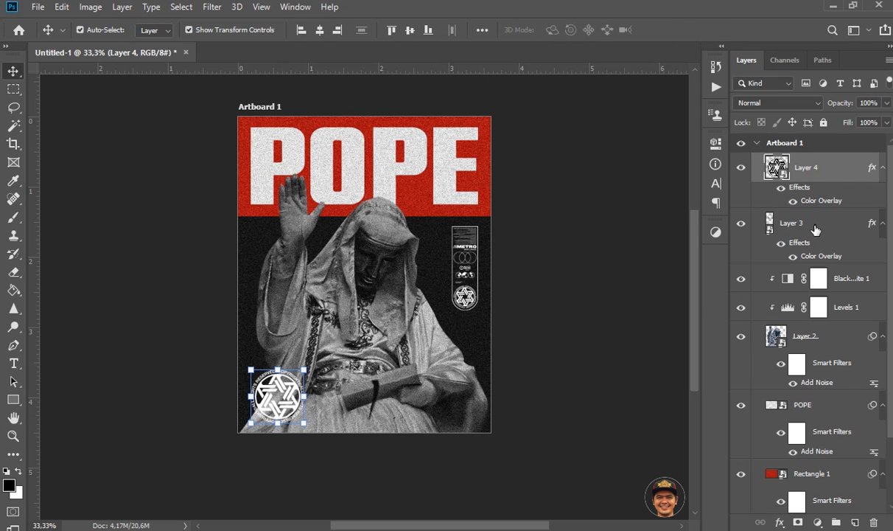
click(207, 9)
mouse_move(348, 206)
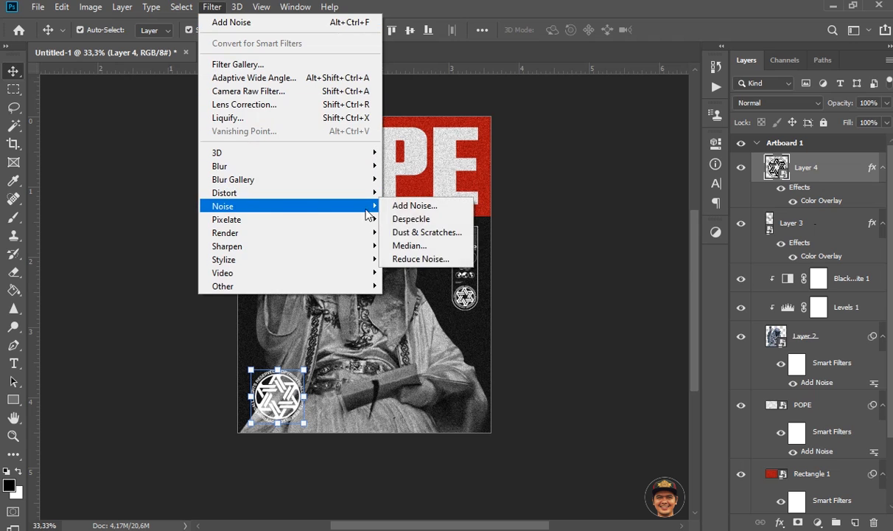
click(417, 205)
drag(617, 164, 642, 133)
drag(587, 201, 627, 185)
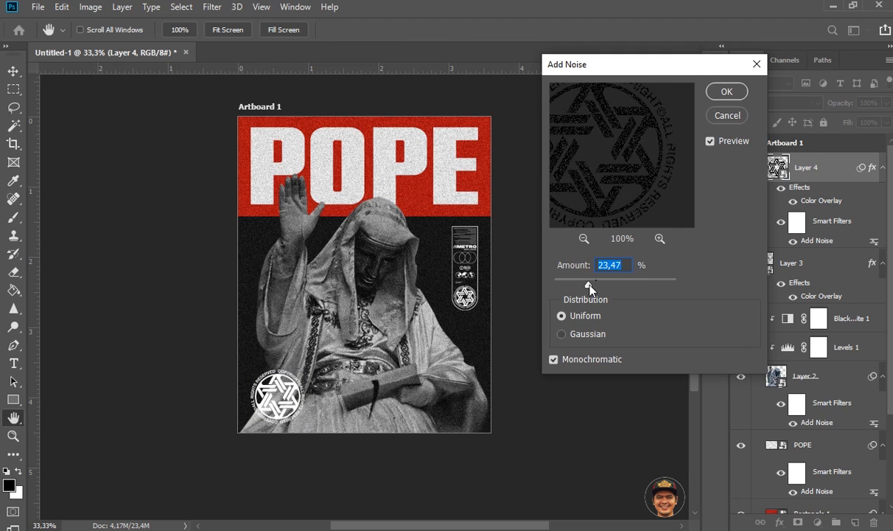
drag(592, 289, 587, 287)
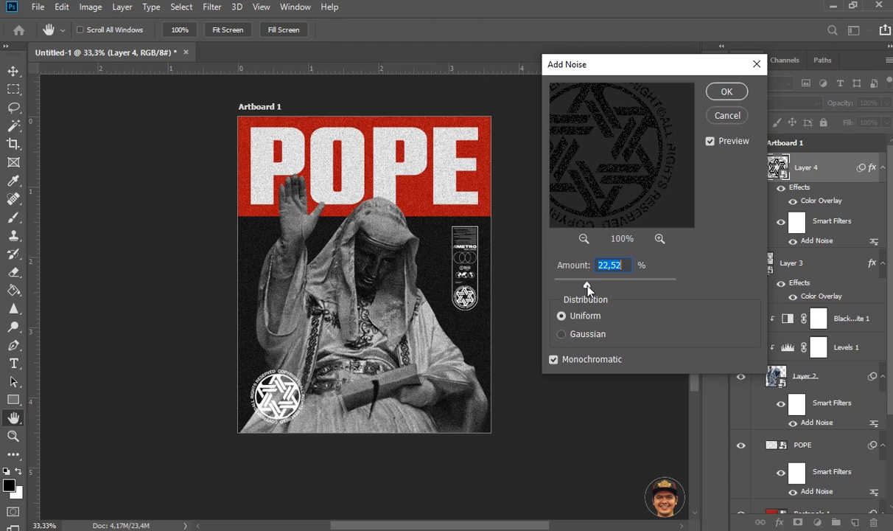
click(725, 93)
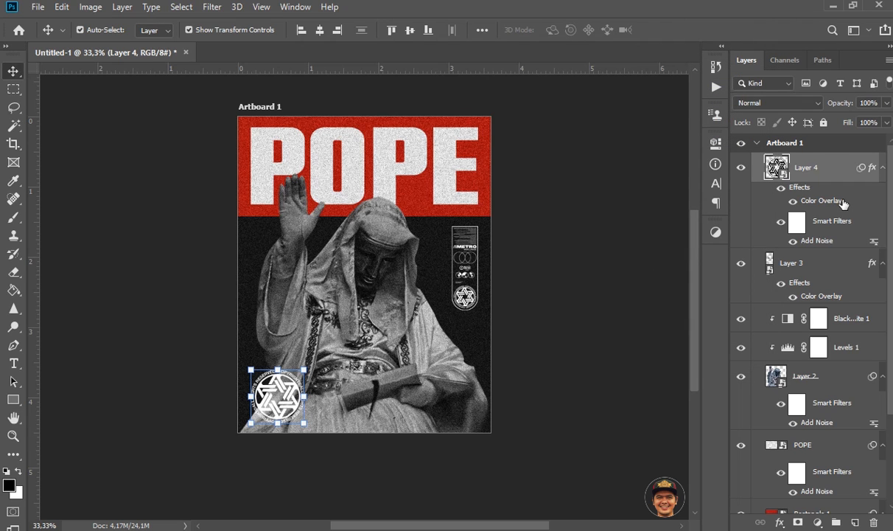
Step: Convert the star badge layer to a new smart object and apply 49.14% uniform, monochromatic Add Noise to it
right_click(816, 168)
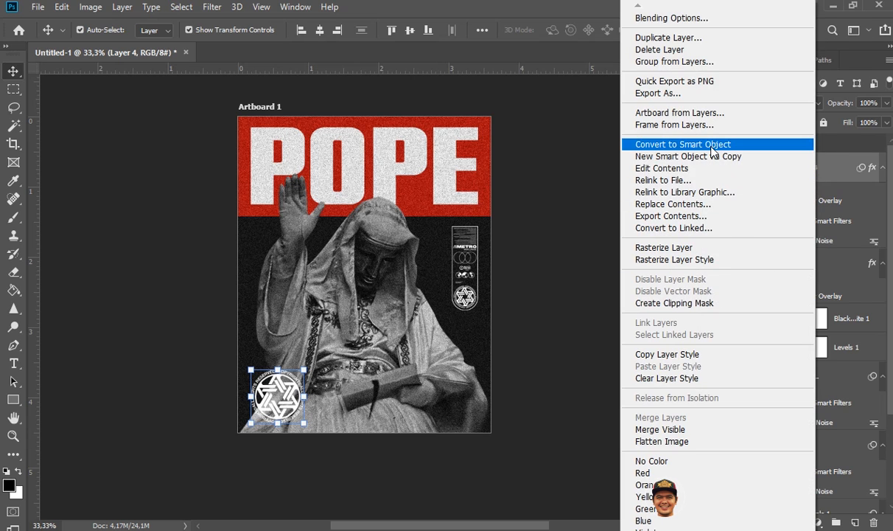
click(685, 145)
click(212, 7)
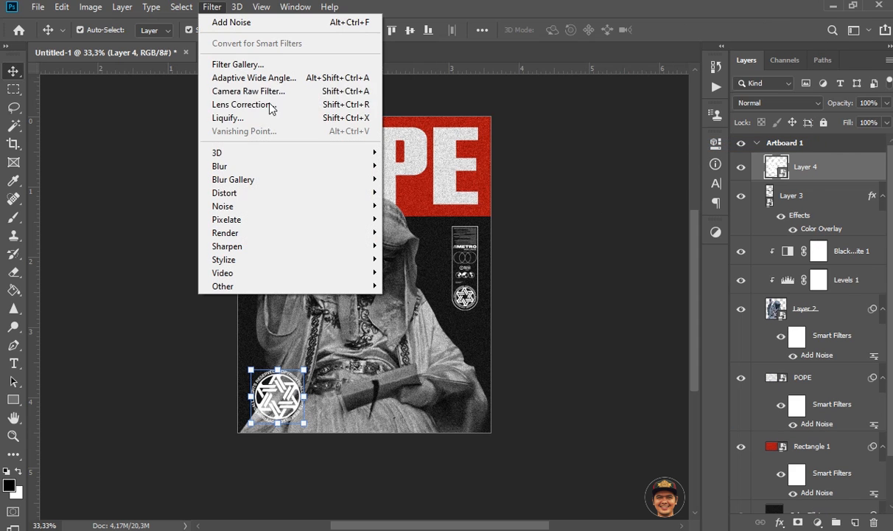
mouse_move(340, 206)
click(415, 204)
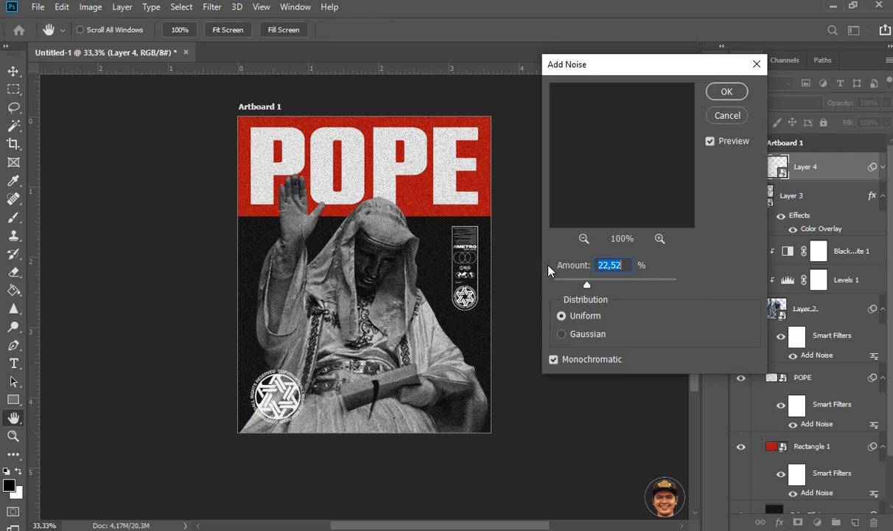
drag(611, 207, 656, 46)
drag(579, 220, 636, 122)
drag(601, 177, 637, 171)
drag(592, 284, 603, 286)
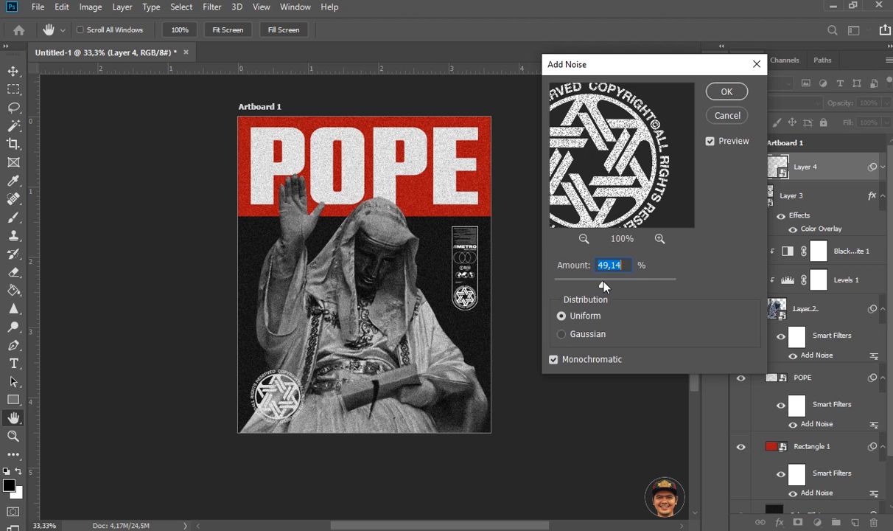
click(726, 91)
Step: Convert the METRO graphic layer to a smart object and apply 49.14% uniform, monochromatic Add Noise to it
click(814, 237)
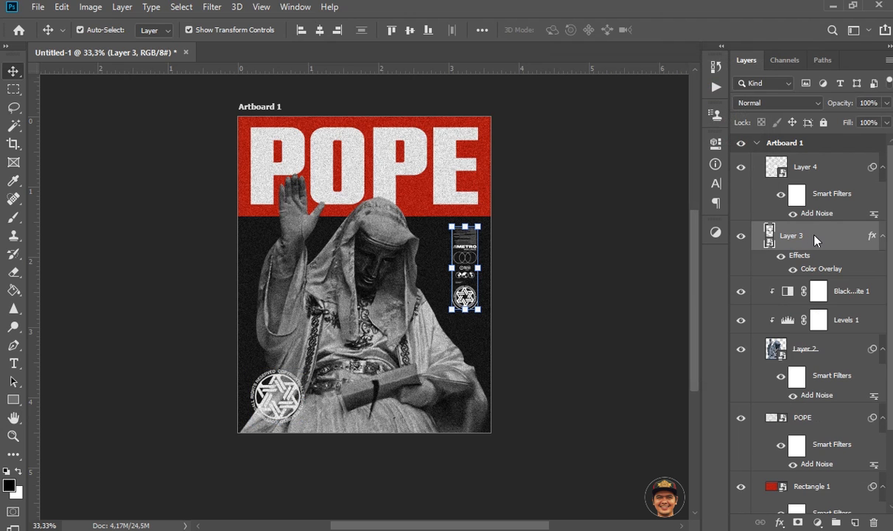
right_click(813, 238)
click(722, 144)
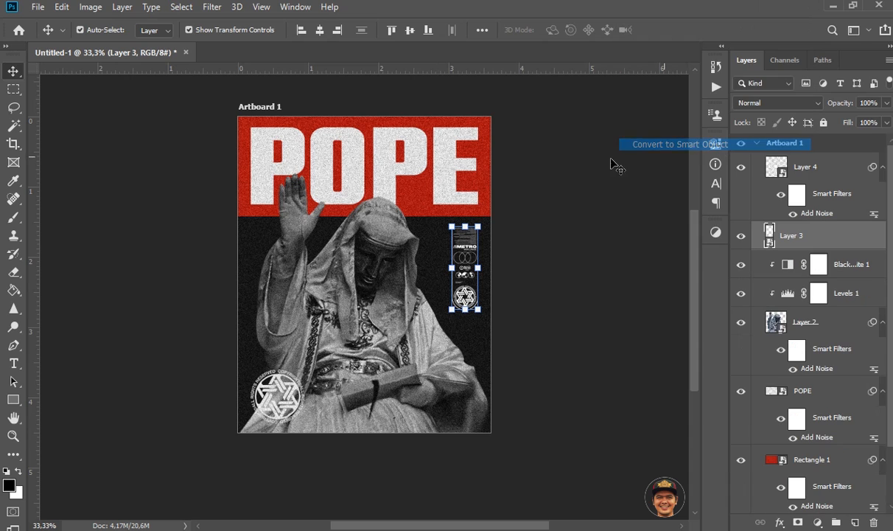
click(211, 7)
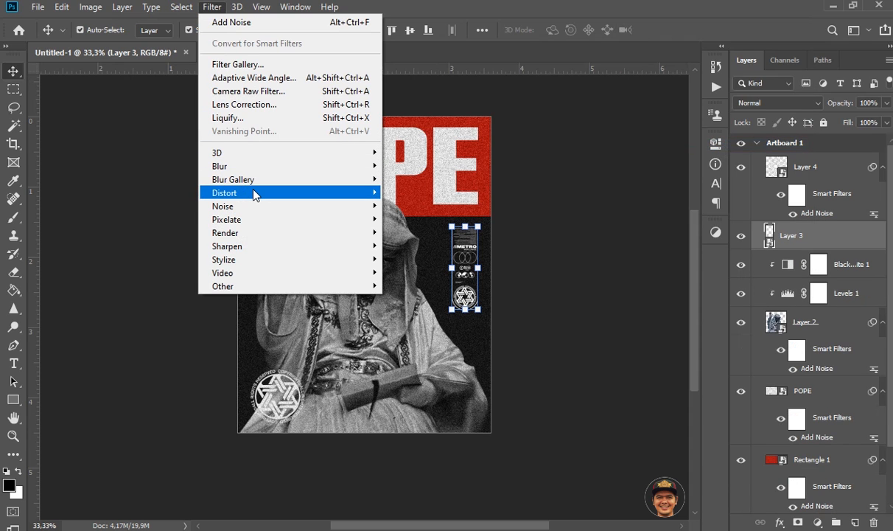
mouse_move(236, 206)
click(413, 206)
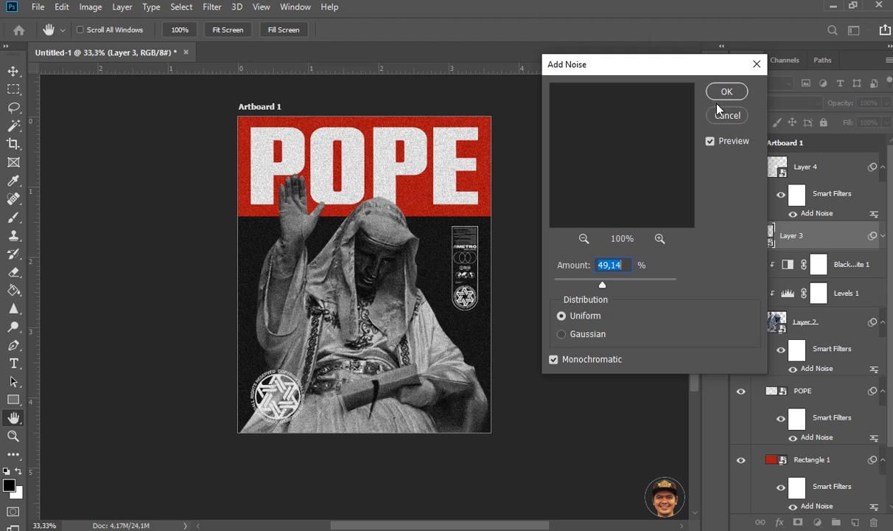
key(Return)
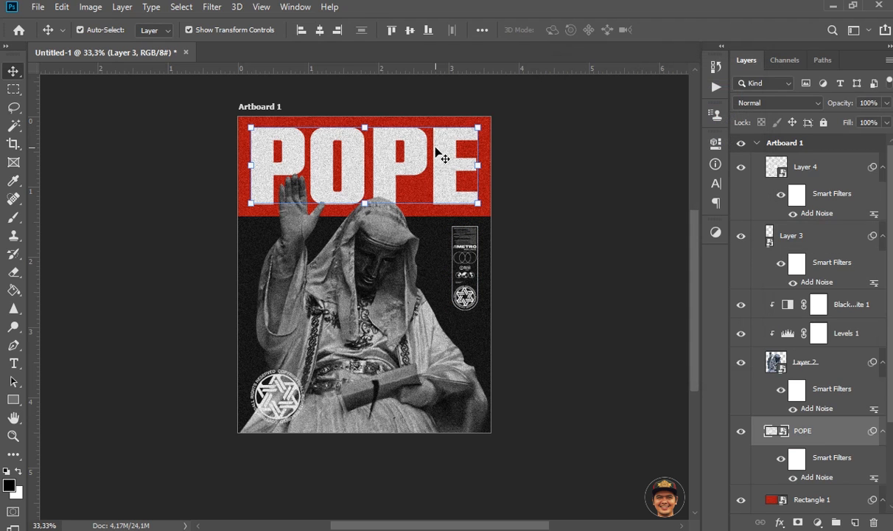
Step: Blend the POPE title into the red band by splitting the Blend If underlying layer's black point to 33 / 72
click(780, 522)
click(820, 383)
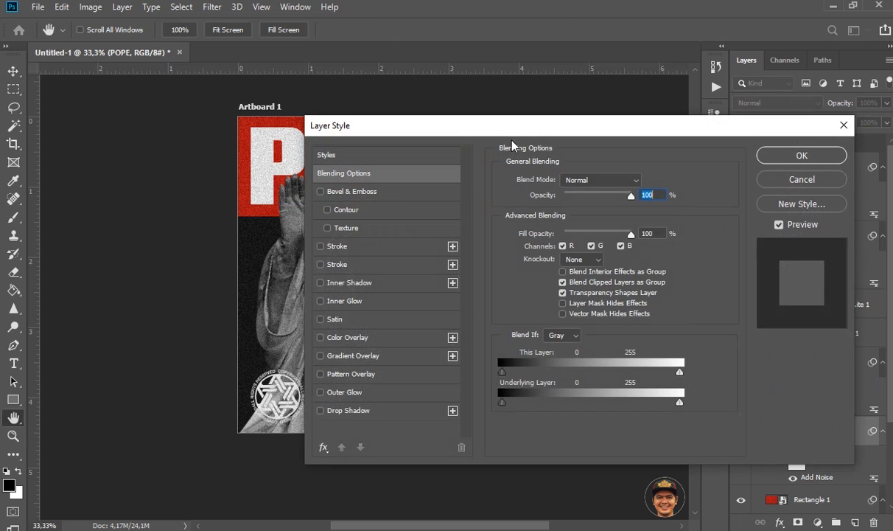
drag(535, 122, 673, 84)
drag(645, 369, 663, 365)
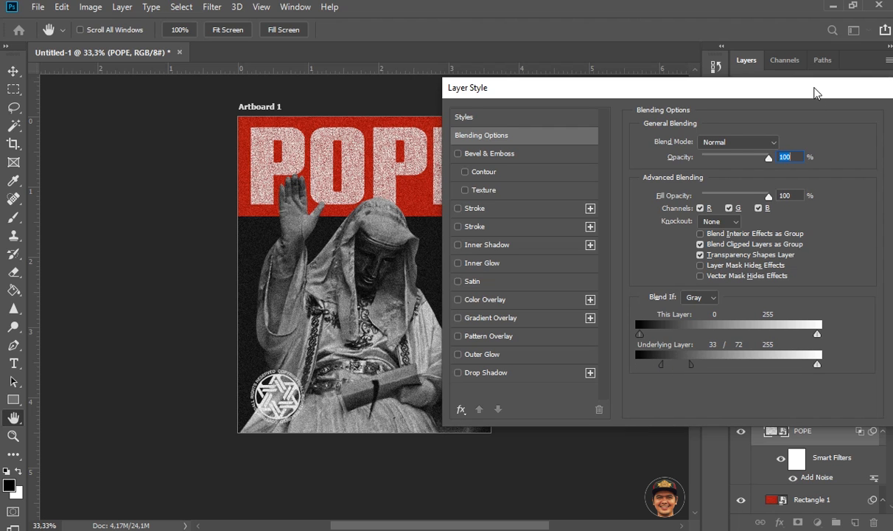
drag(813, 90, 580, 96)
click(706, 123)
click(571, 232)
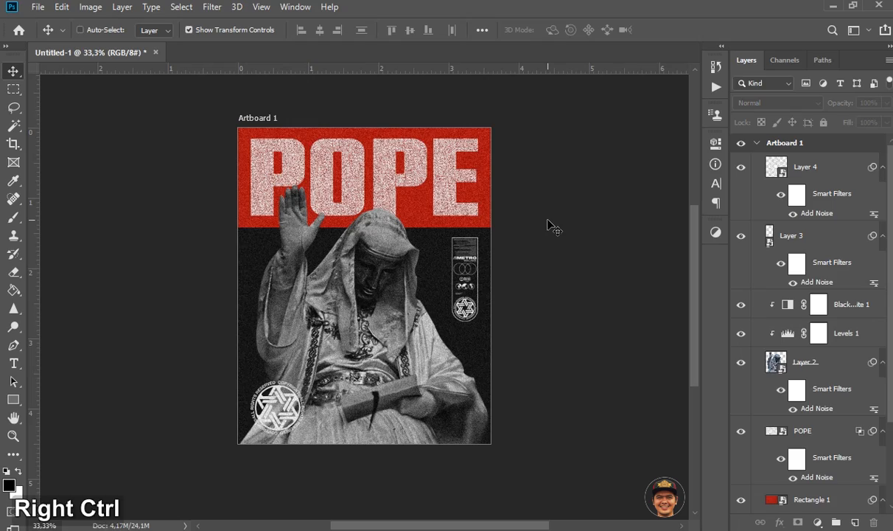
key(ctrl+0)
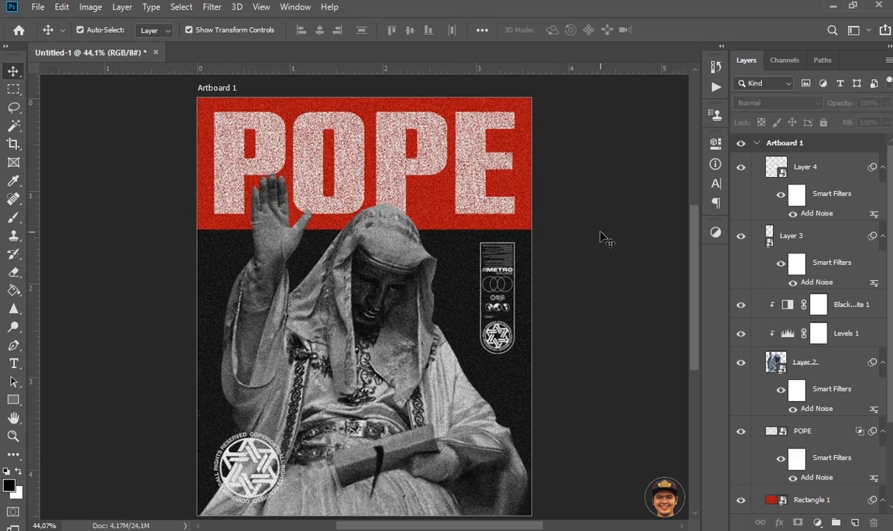